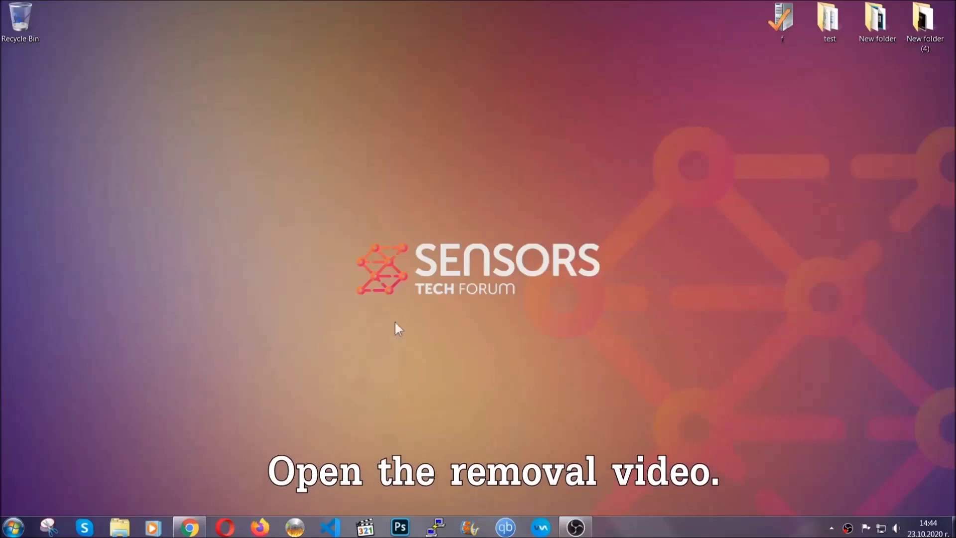
Download SpyHunter-Installer.exe from the SensorsTechForum page linked under the video and launch it.
{"action": "left_click", "coordinate": [189, 528]}
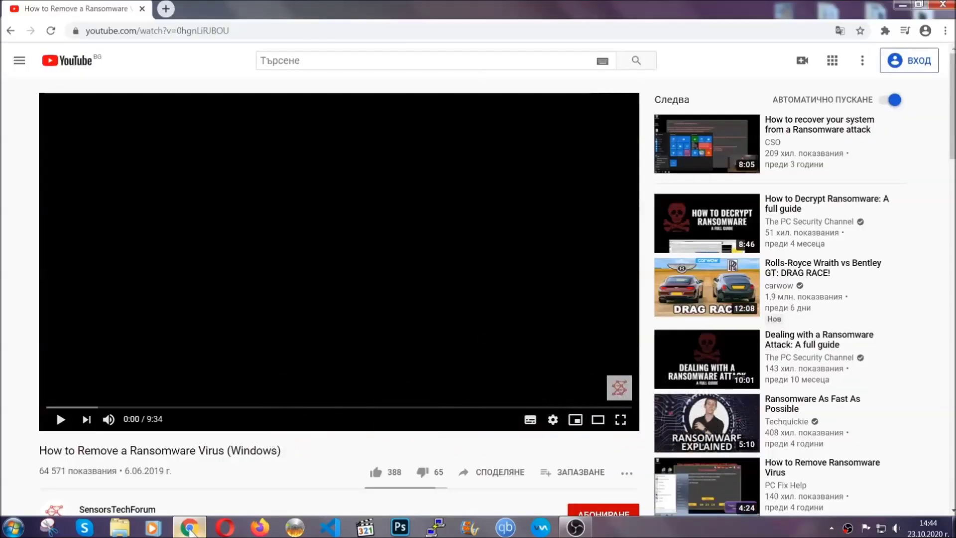
{"action": "scroll", "coordinate": [175, 406], "scroll_direction": "down", "scroll_amount": 4}
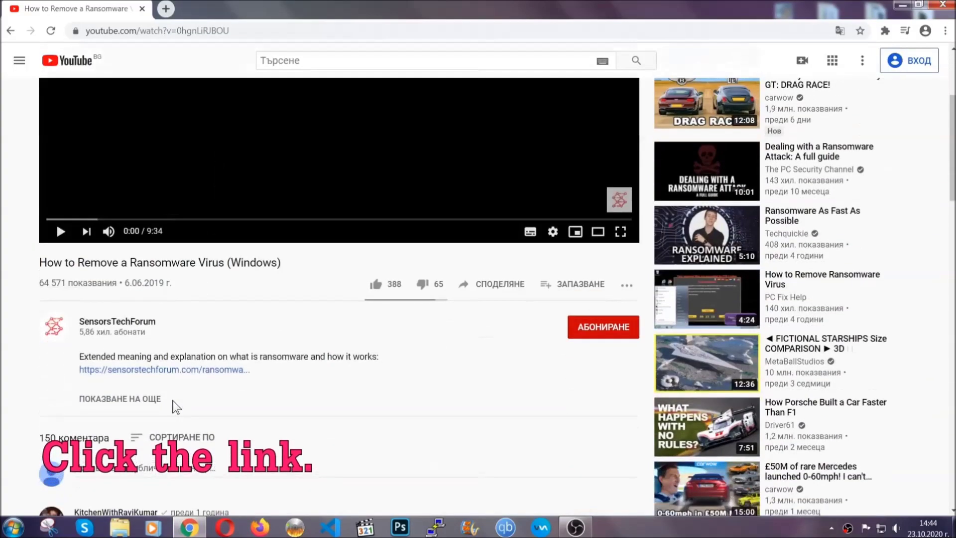
{"action": "left_click", "coordinate": [189, 370]}
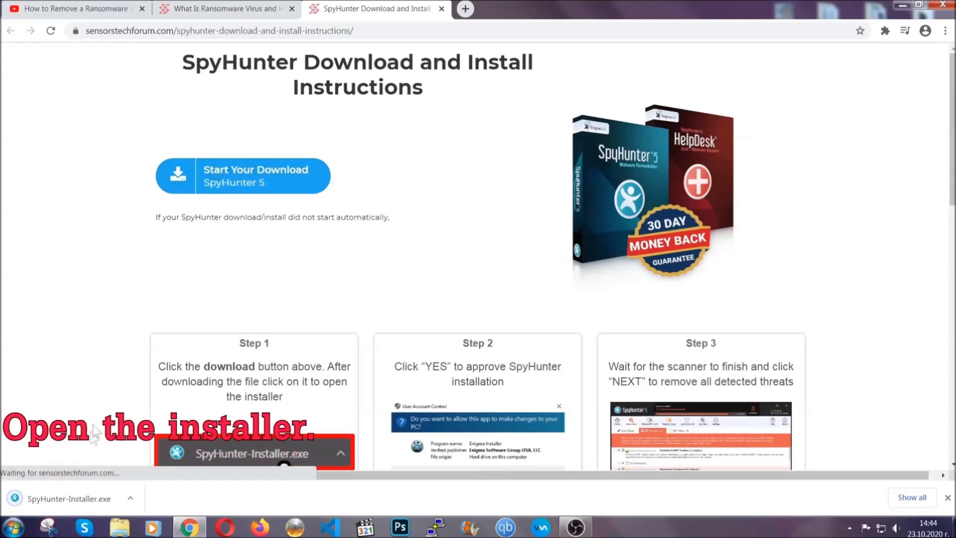
{"action": "left_click", "coordinate": [68, 497]}
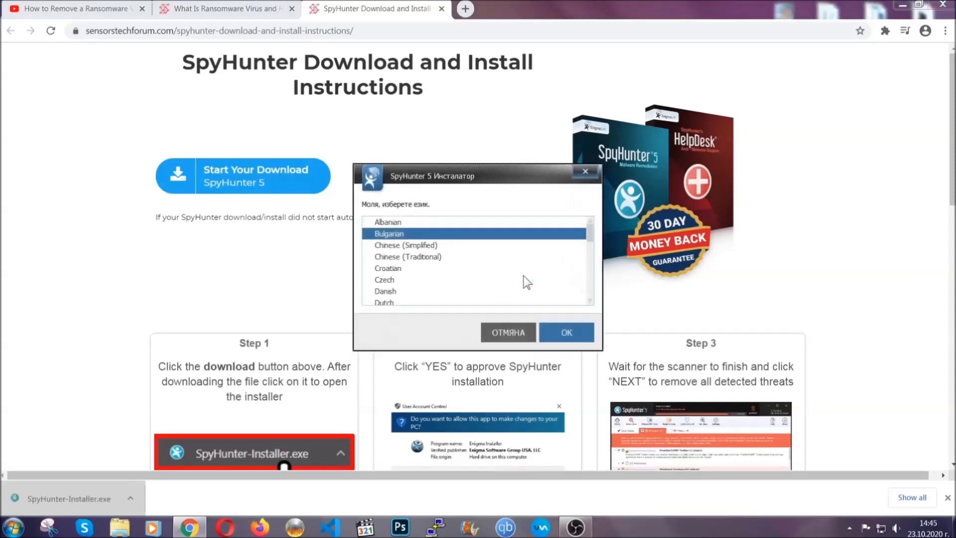
Install SpyHunter 5 in English after accepting the EULA, then close the finished installer.
{"action": "scroll", "coordinate": [503, 281], "scroll_direction": "down", "scroll_amount": 2}
{"action": "scroll", "coordinate": [491, 279], "scroll_direction": "down", "scroll_amount": 1}
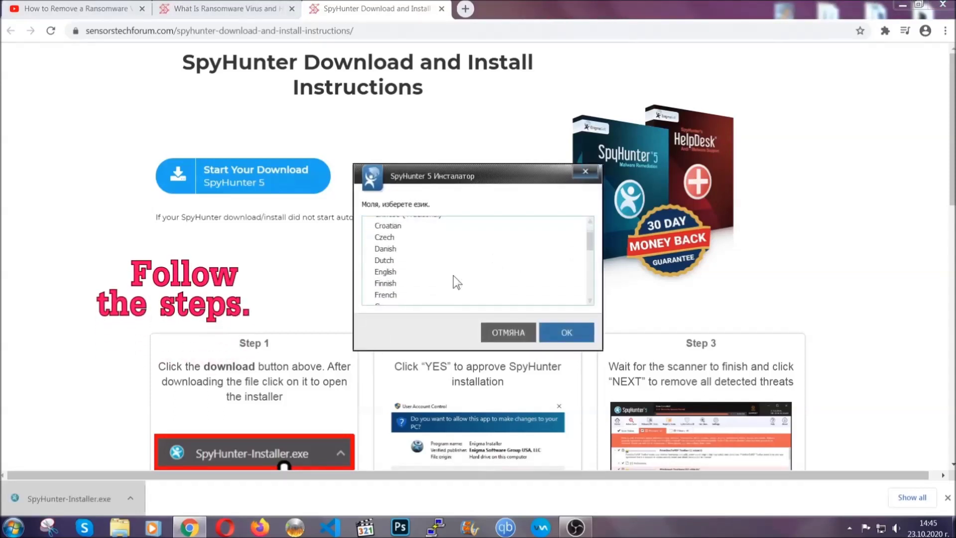
{"action": "left_click", "coordinate": [451, 272]}
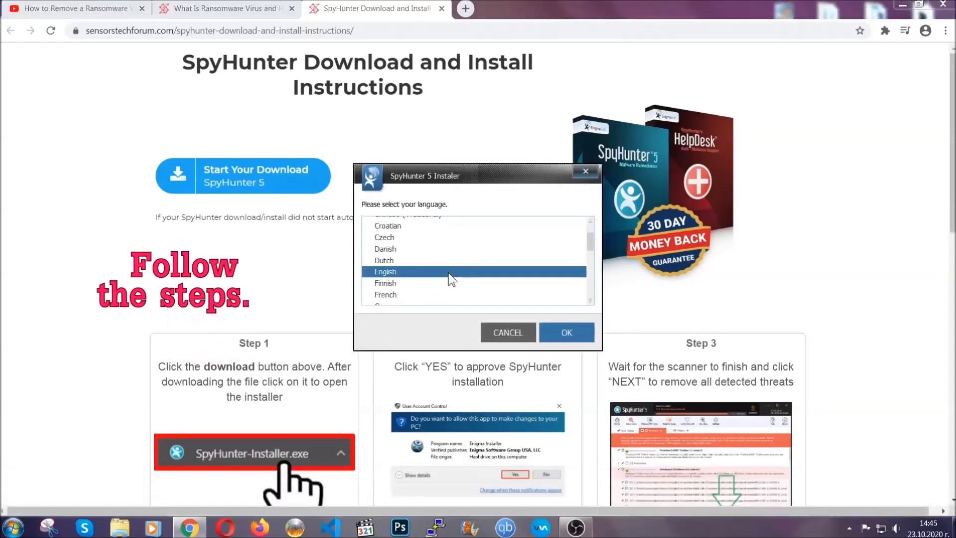
{"action": "left_click", "coordinate": [567, 332]}
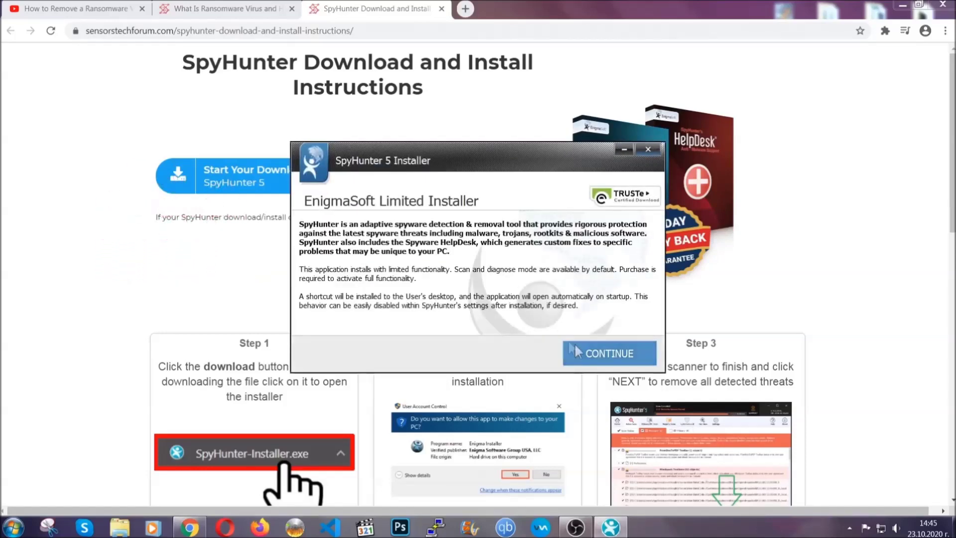
{"action": "left_click", "coordinate": [578, 344]}
{"action": "left_click", "coordinate": [548, 324]}
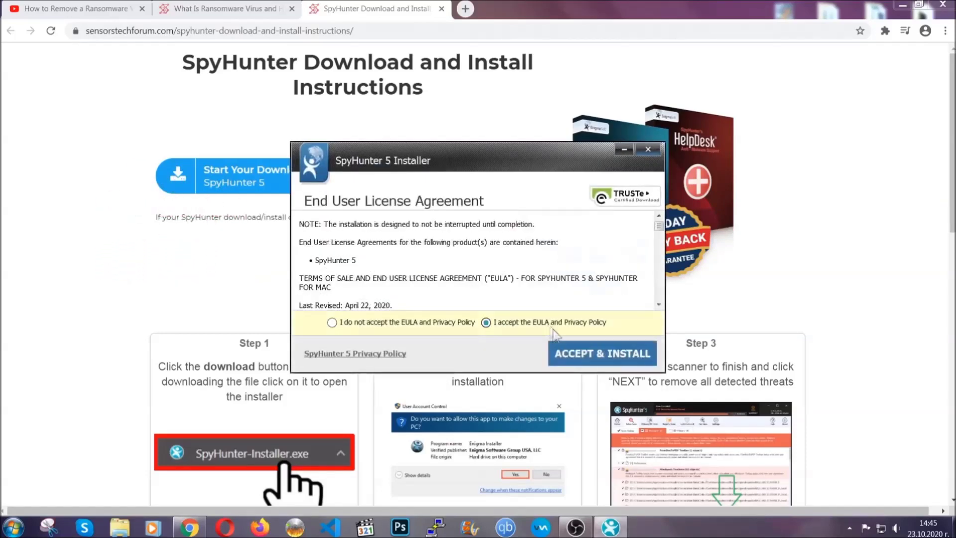
{"action": "left_click", "coordinate": [570, 351]}
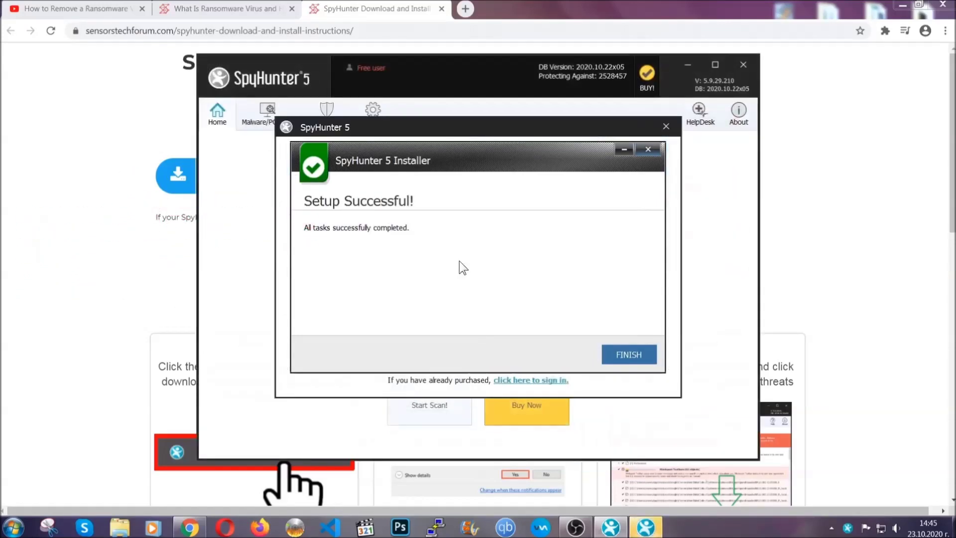
{"action": "left_click", "coordinate": [611, 355]}
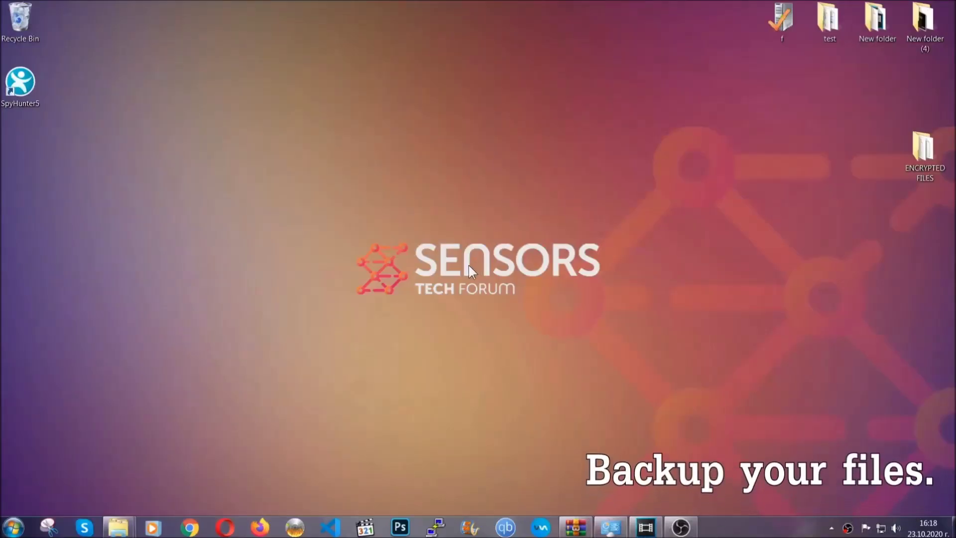
Select and copy all six .efji files in the ENCRYPTED FILES folder.
{"action": "double_click", "coordinate": [918, 153]}
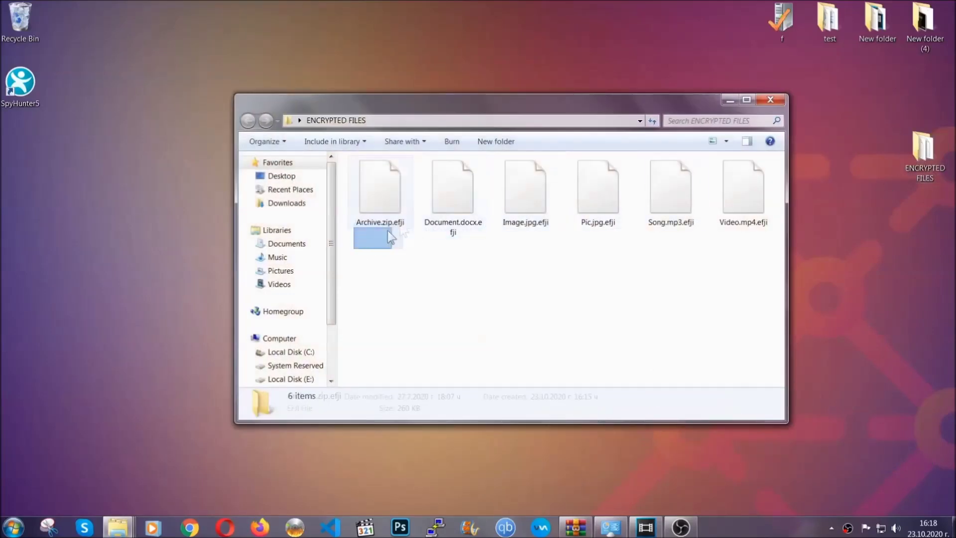
{"action": "left_click_drag", "start_coordinate": [388, 230], "coordinate": [748, 177]}
{"action": "right_click", "coordinate": [748, 178]}
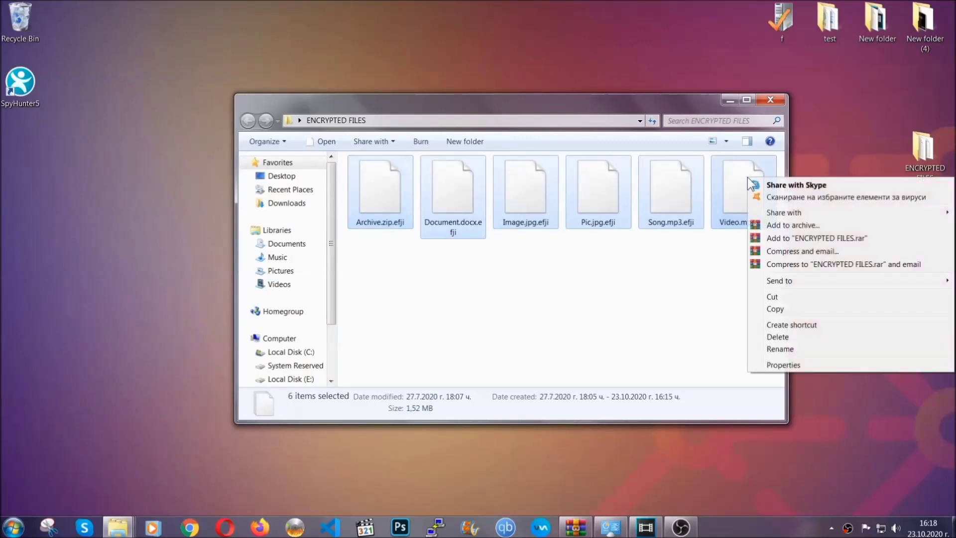
{"action": "left_click", "coordinate": [775, 312]}
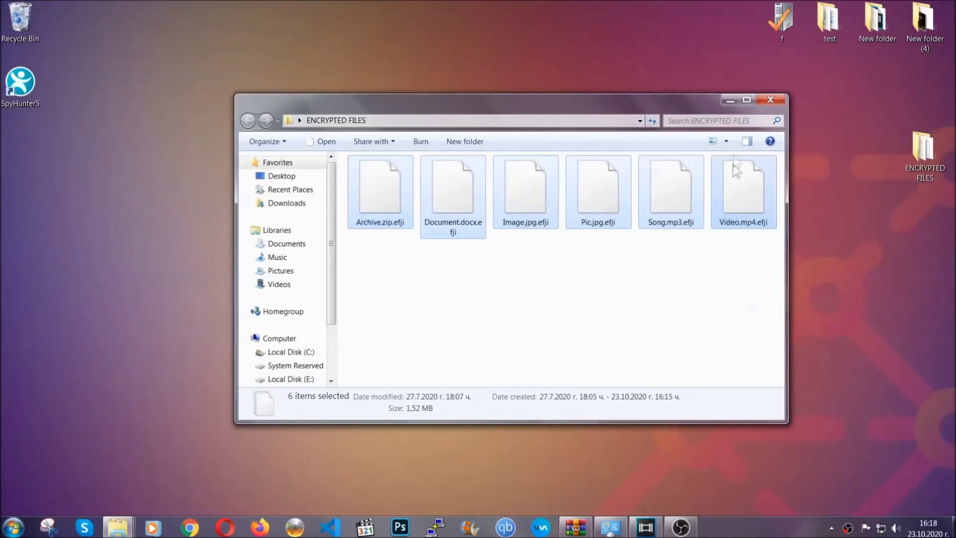
Paste the six copied files onto FLASH DRIVE (H:) and close its window.
{"action": "left_click", "coordinate": [730, 100]}
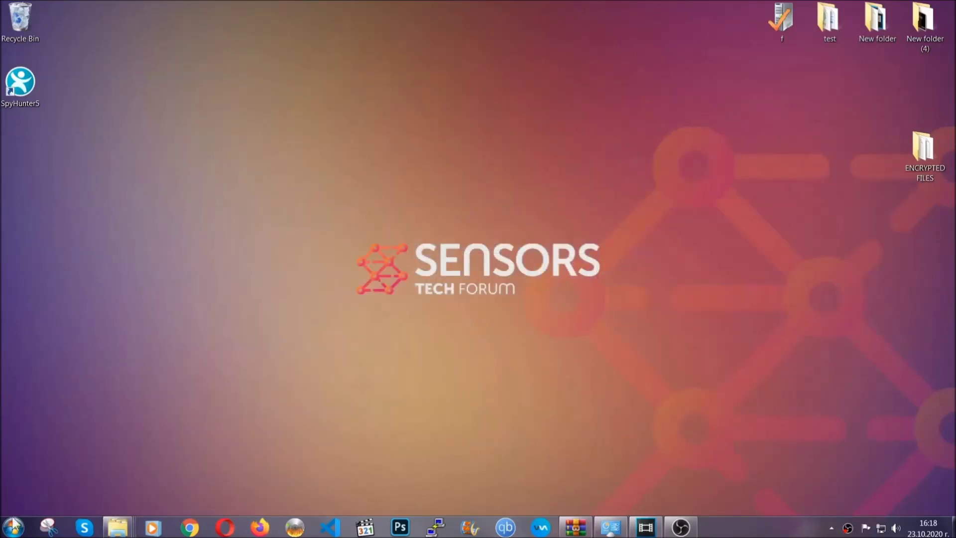
{"action": "left_click", "coordinate": [13, 526]}
{"action": "left_click", "coordinate": [181, 375]}
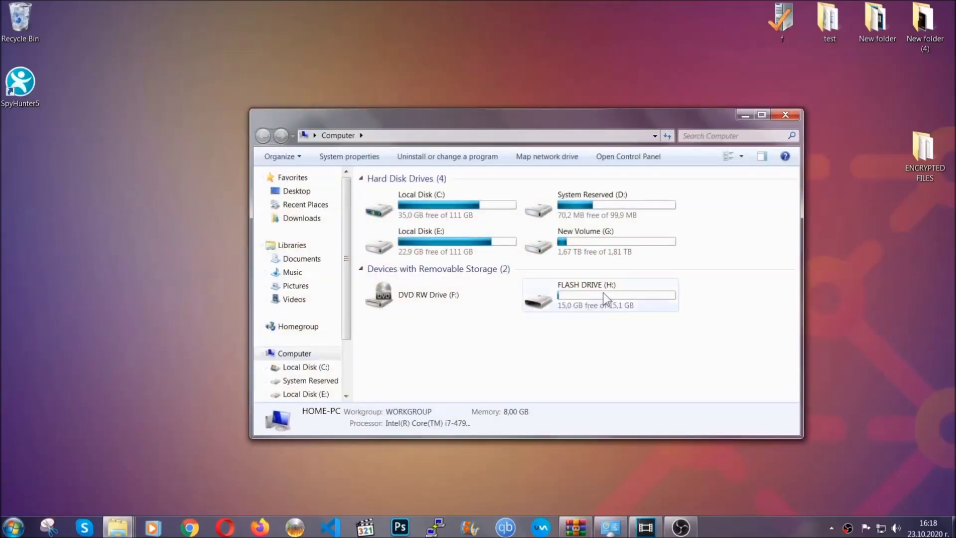
{"action": "double_click", "coordinate": [603, 292]}
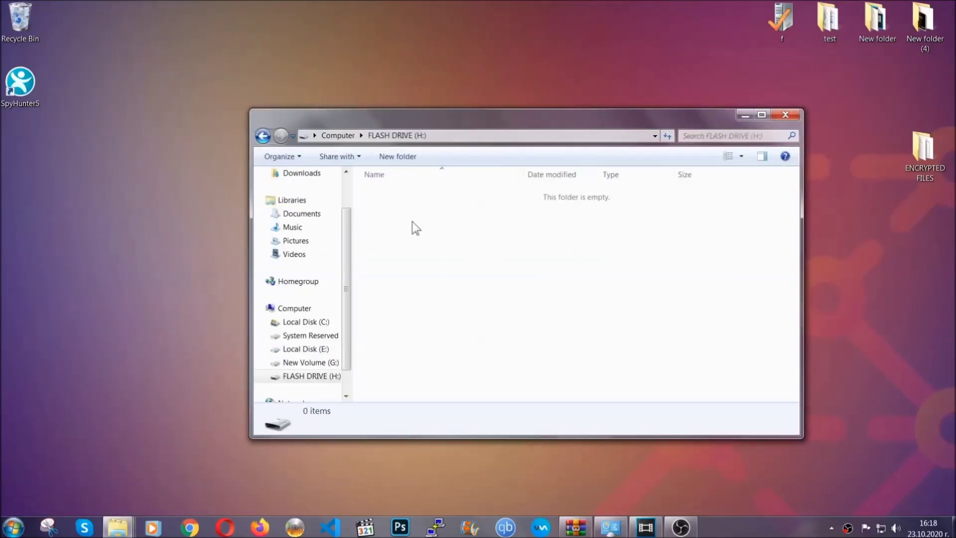
{"action": "right_click", "coordinate": [412, 222]}
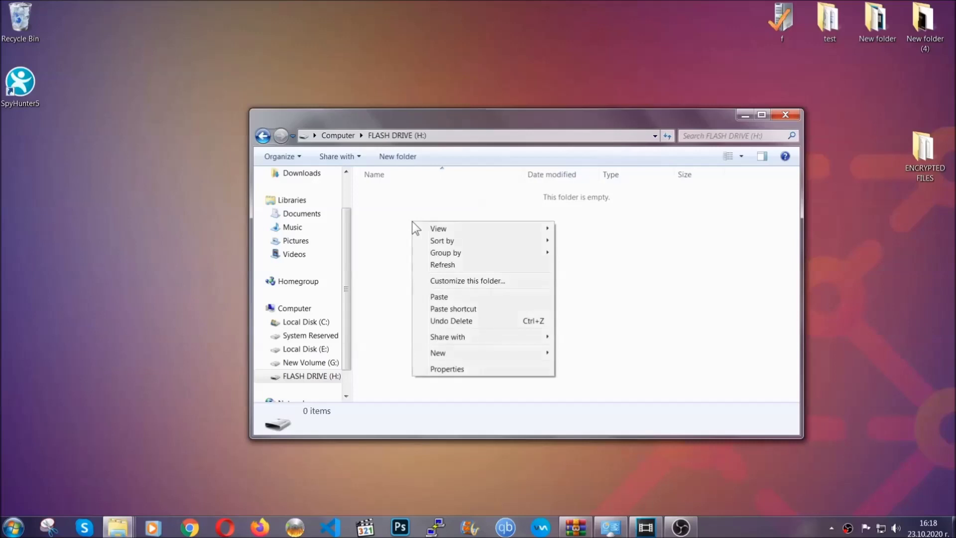
{"action": "left_click", "coordinate": [435, 297]}
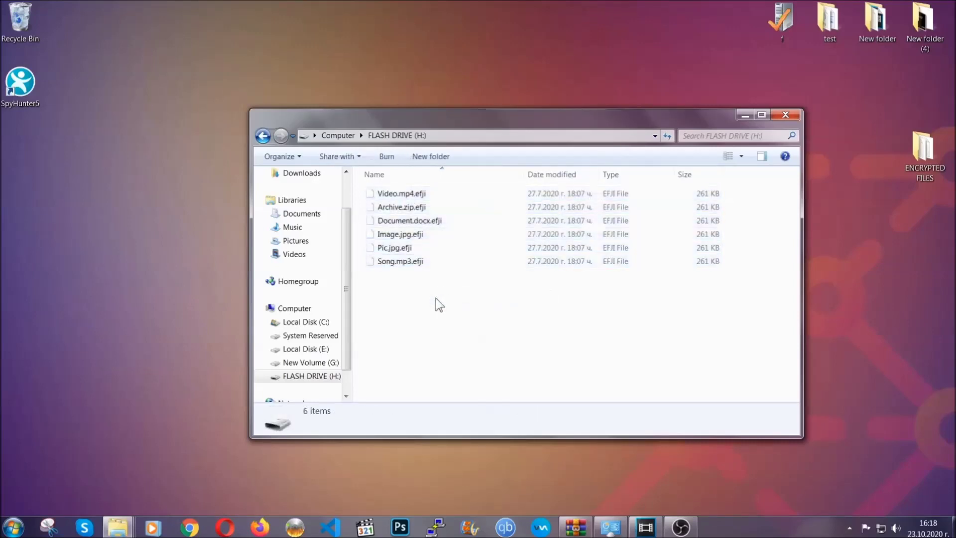
{"action": "left_click", "coordinate": [786, 116]}
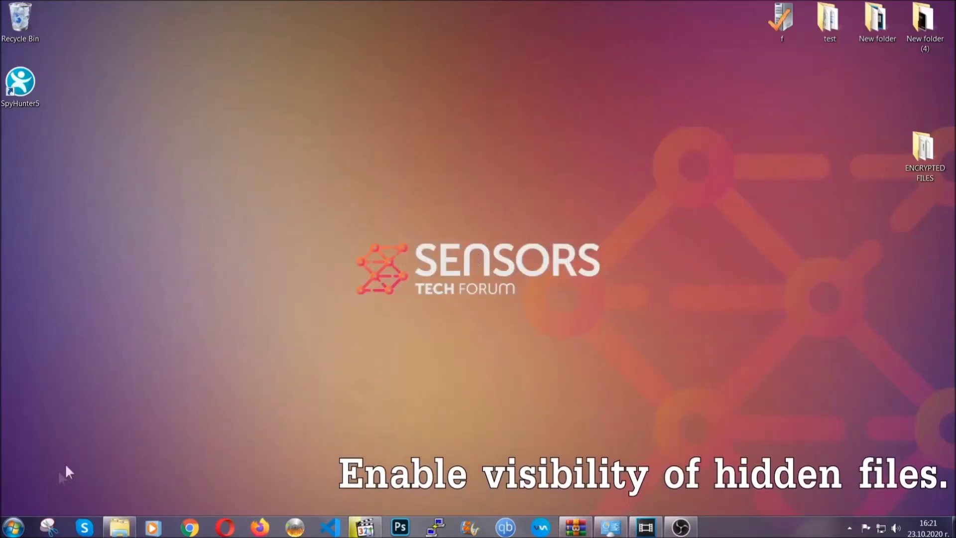
Find 'hidden files and folders' in Start search and turn on showing hidden files, folders and drives.
{"action": "left_click", "coordinate": [12, 526]}
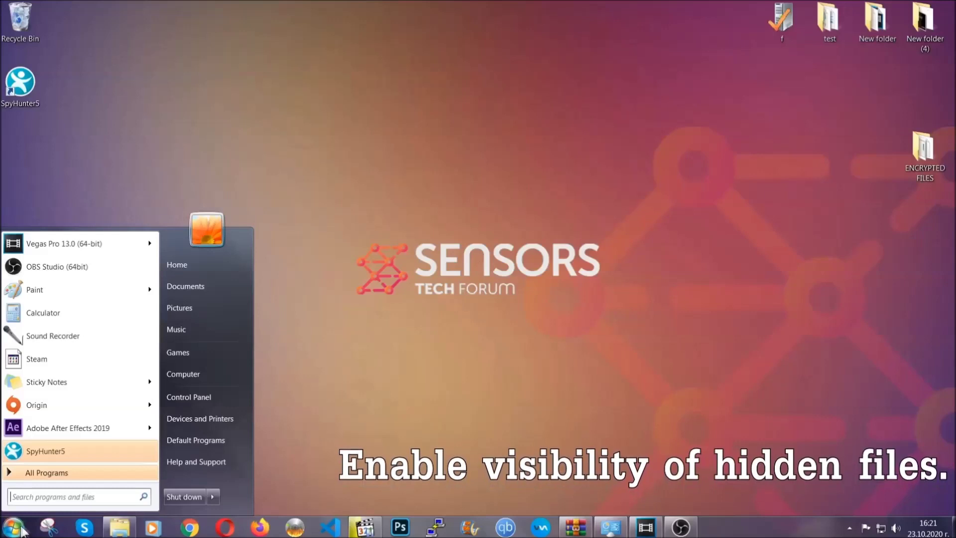
{"action": "left_click", "coordinate": [40, 492]}
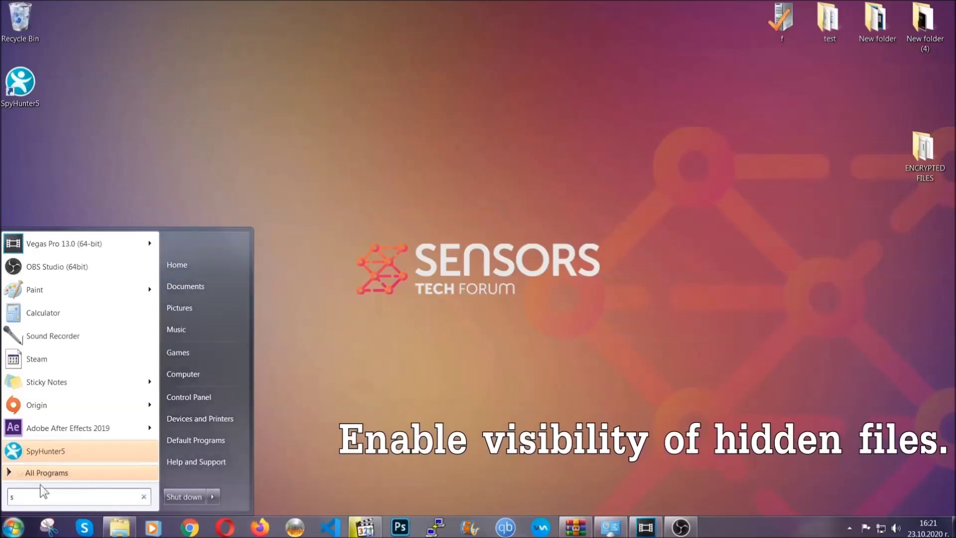
{"action": "type", "text": "showh"}
{"action": "key", "text": "BackSpace"}
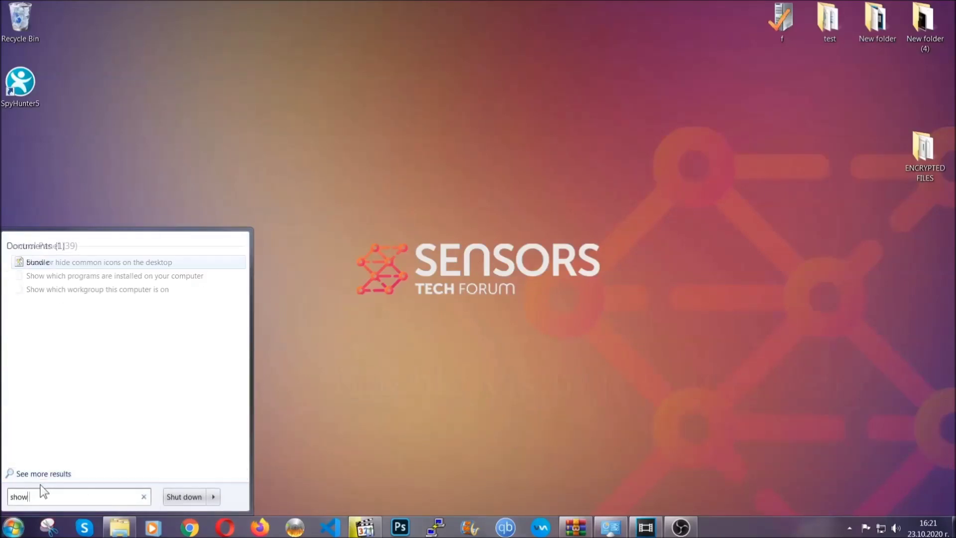
{"action": "type", "text": " hidden files "}
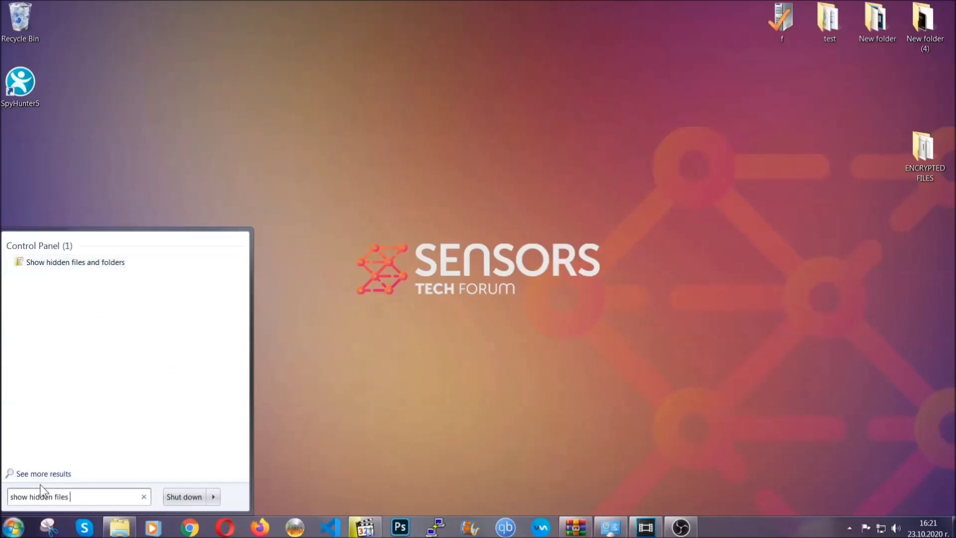
{"action": "type", "text": "and folders"}
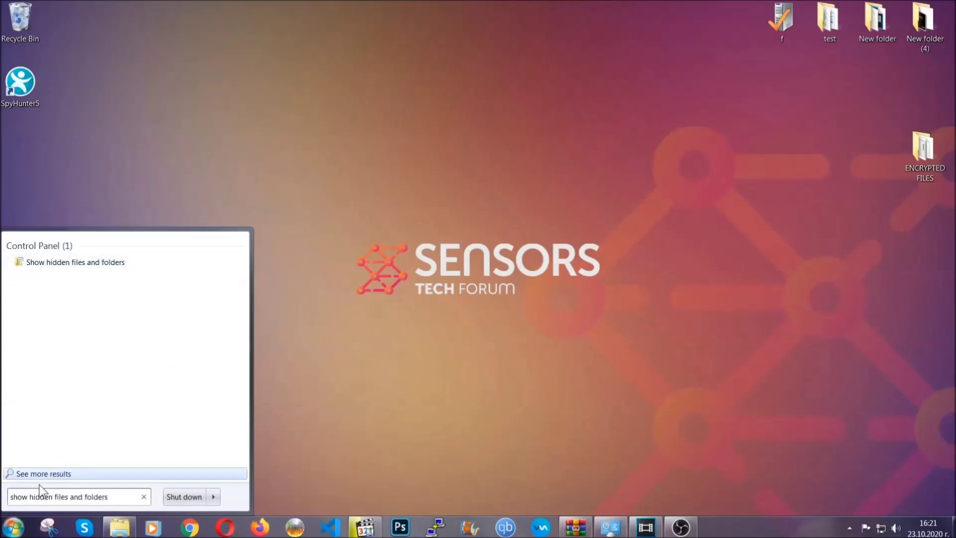
{"action": "left_click", "coordinate": [113, 263]}
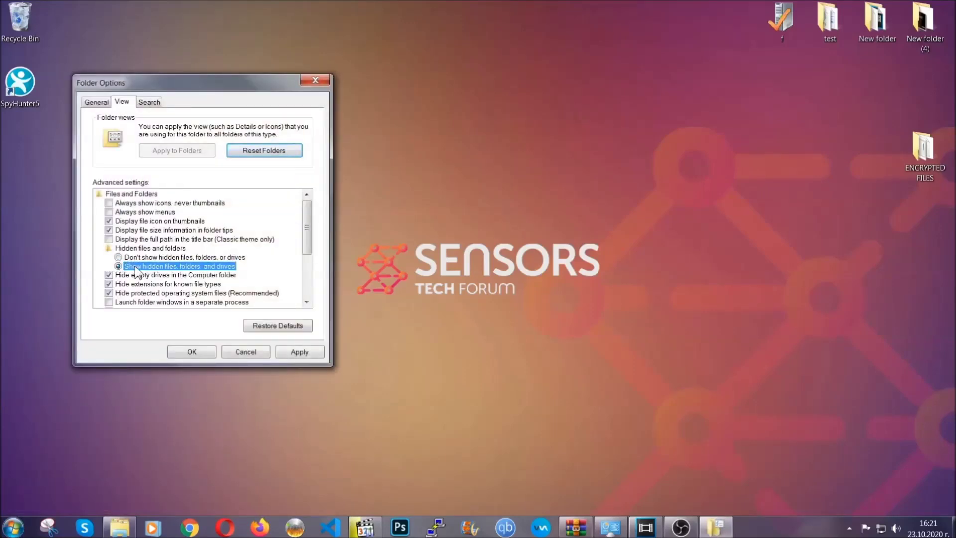
{"action": "left_click", "coordinate": [296, 354]}
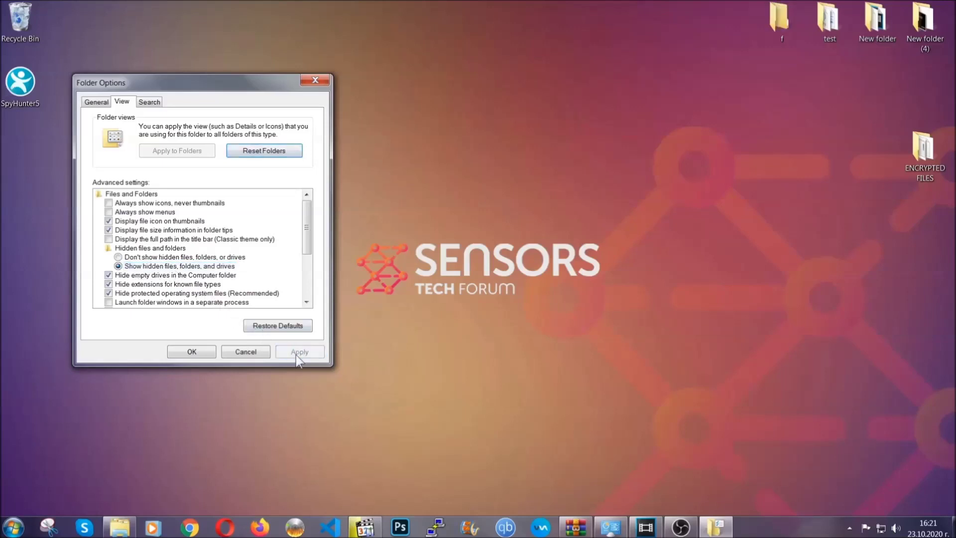
{"action": "left_click", "coordinate": [187, 352]}
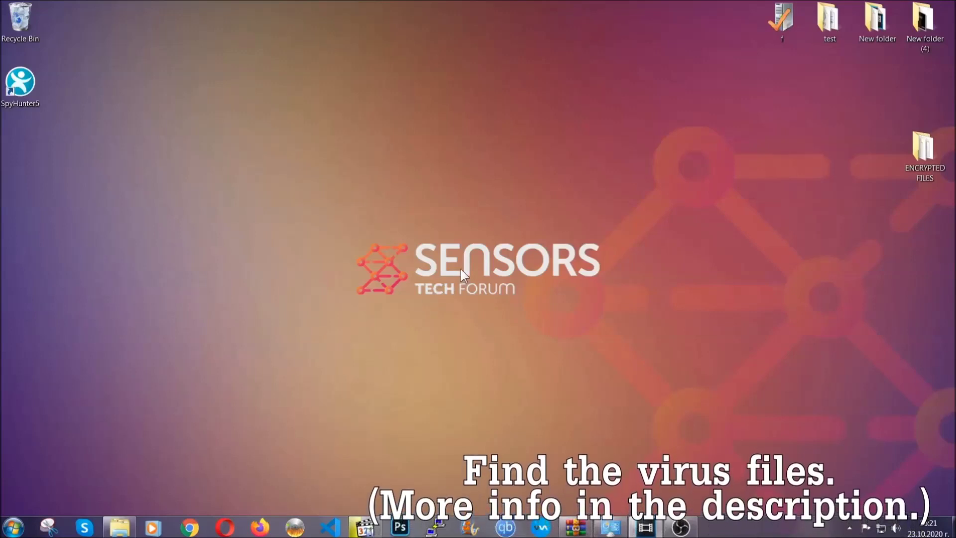
Search Computer for 'extension:exe Example Vir' to locate the virus executable.
{"action": "left_click", "coordinate": [12, 527]}
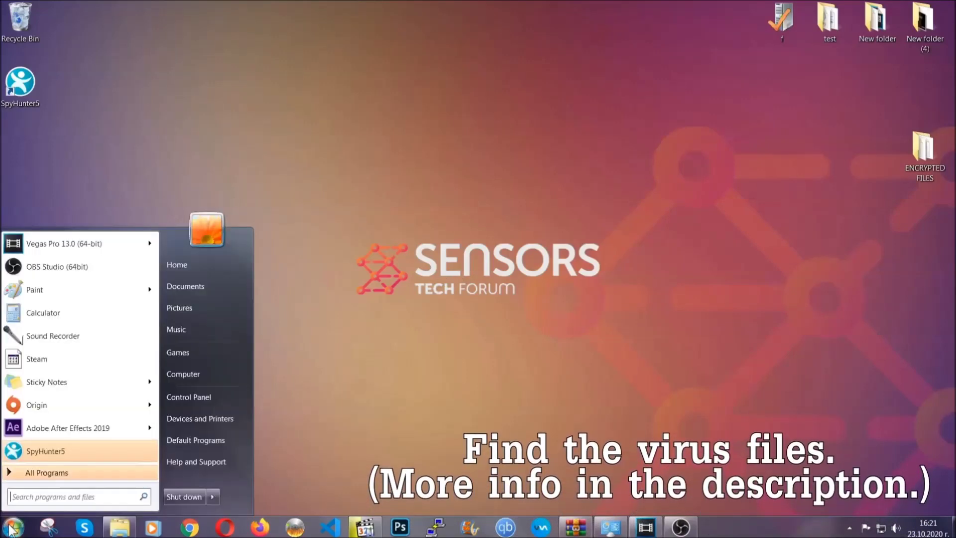
{"action": "left_click", "coordinate": [196, 373]}
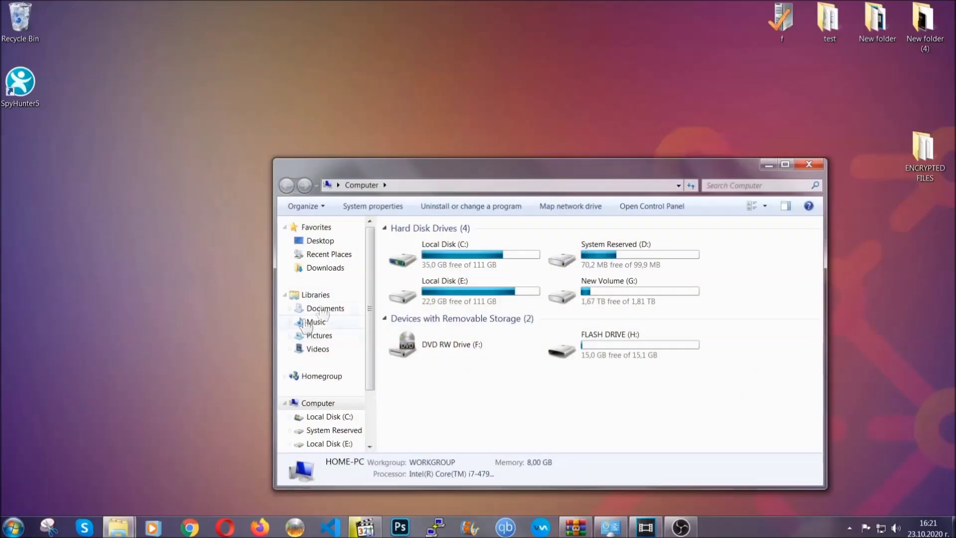
{"action": "left_click_drag", "start_coordinate": [520, 170], "coordinate": [457, 128]}
{"action": "type", "text": "files"}
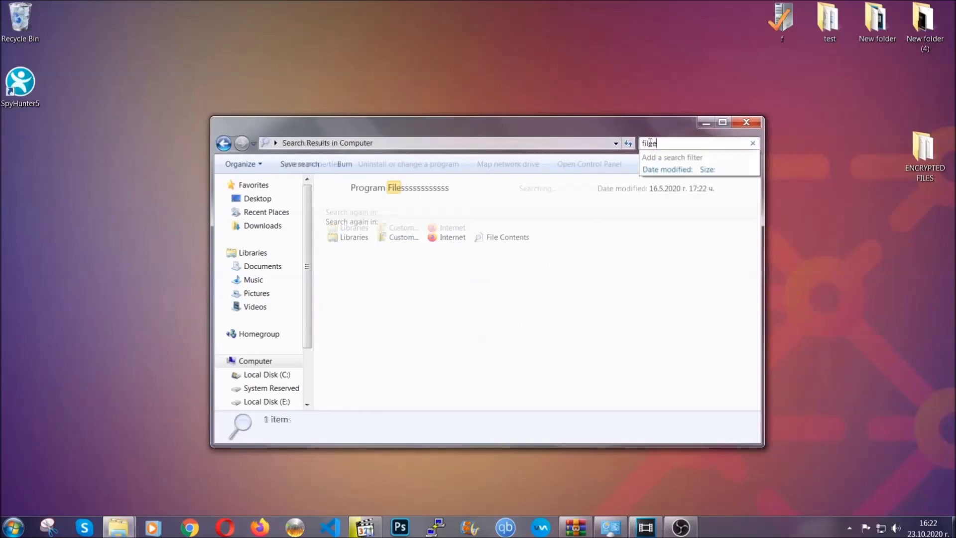
{"action": "type", "text": "extension:exe "}
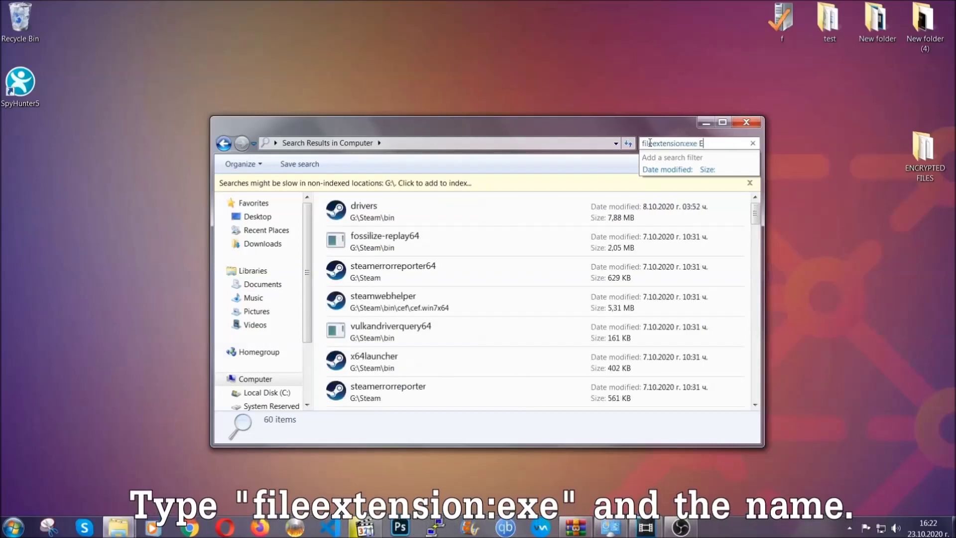
{"action": "type", "text": "Exampl"}
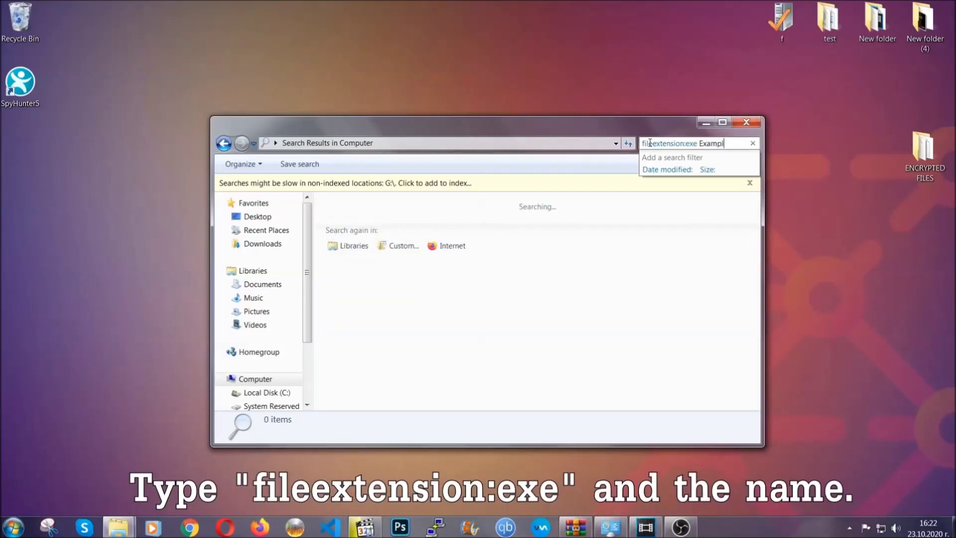
{"action": "type", "text": "e Virus Name"}
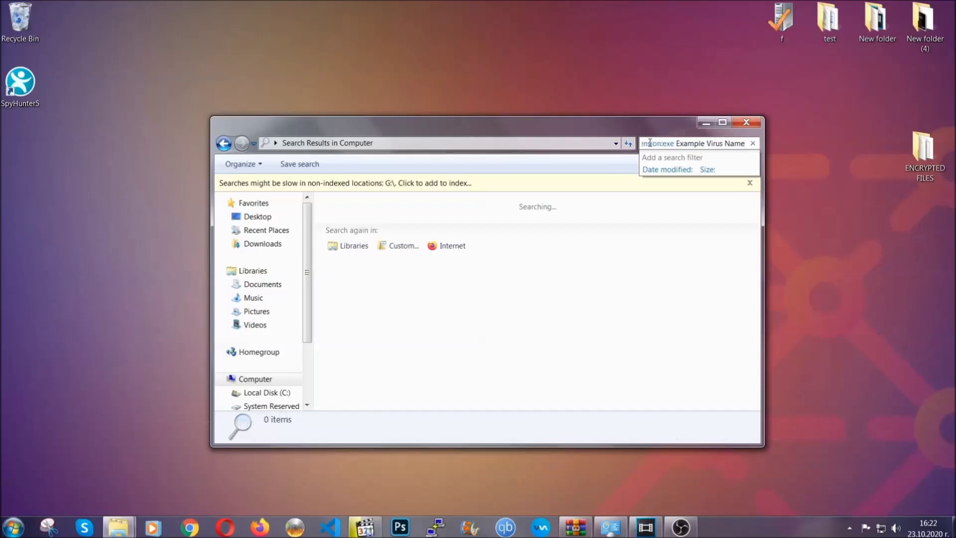
{"action": "key", "text": "Return"}
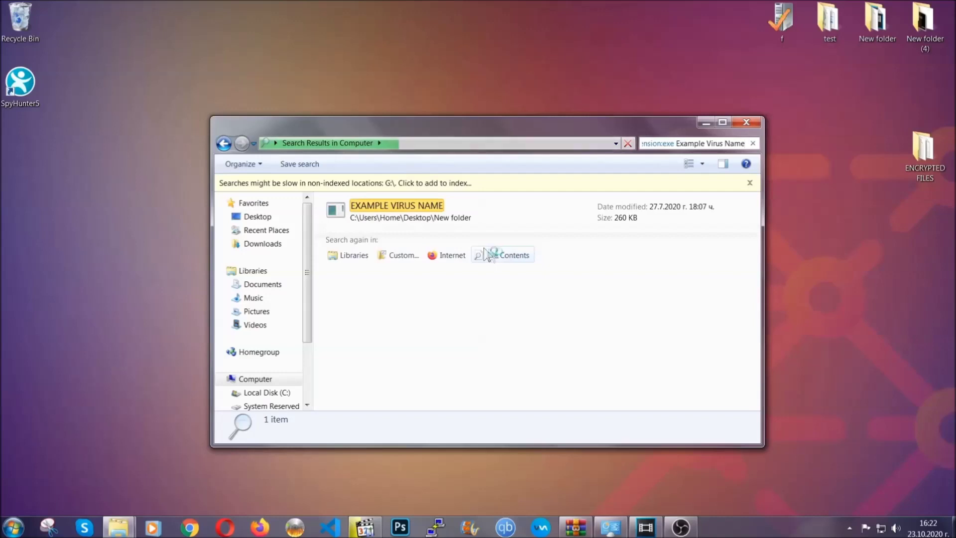
Delete the EXAMPLE VIRUS NAME file to the Recycle Bin and close the search window.
{"action": "left_click", "coordinate": [417, 204]}
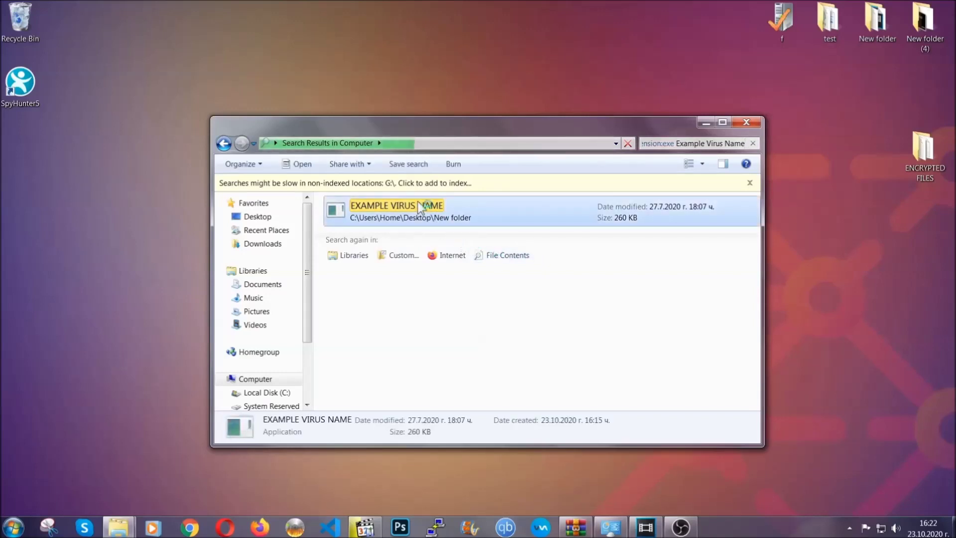
{"action": "right_click", "coordinate": [421, 209]}
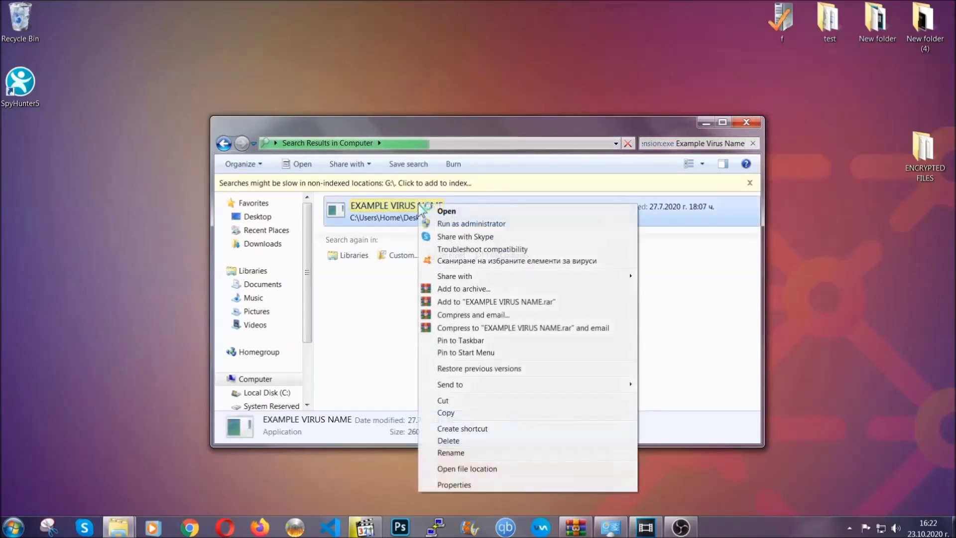
{"action": "left_click", "coordinate": [461, 441]}
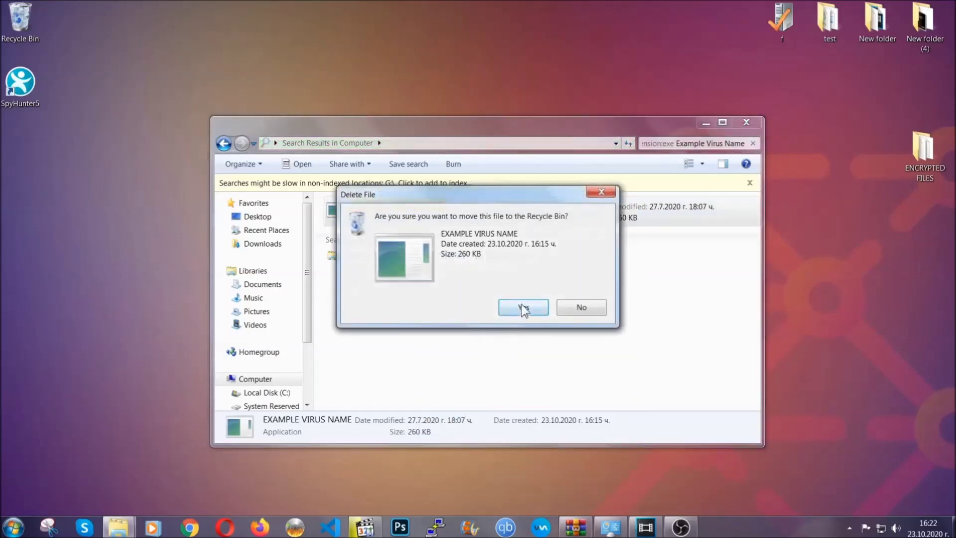
{"action": "left_click", "coordinate": [523, 308]}
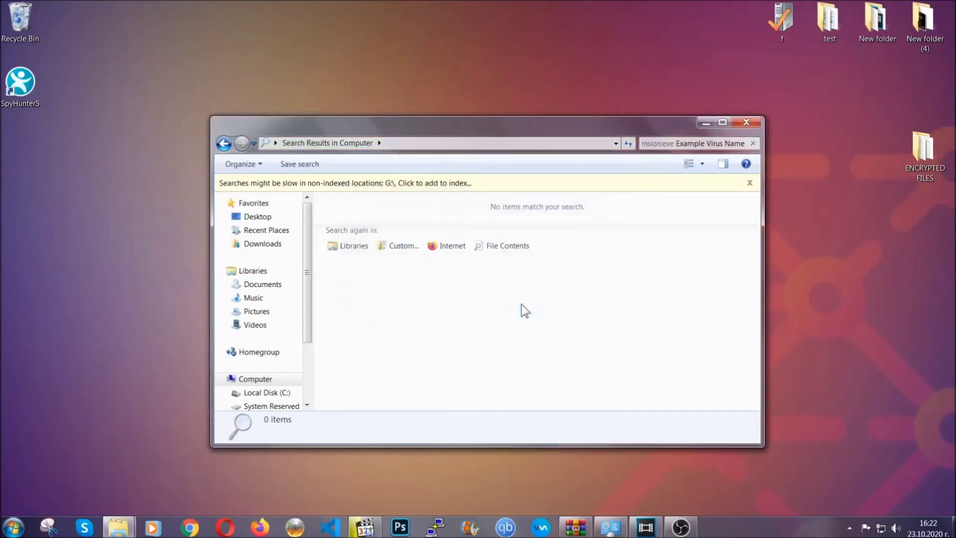
{"action": "left_click", "coordinate": [747, 122]}
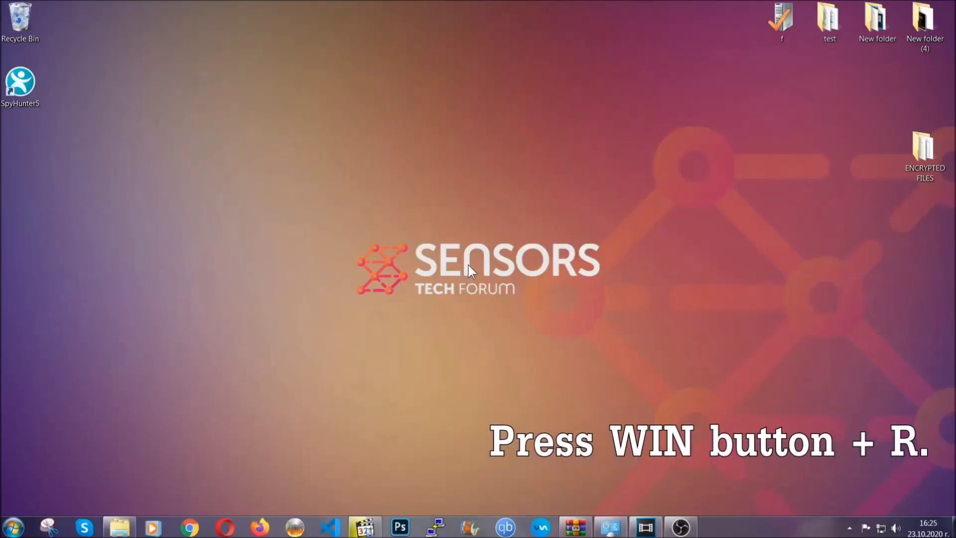
Launch Registry Editor by running REGEDIT from the Run box.
{"action": "key", "text": "super+r"}
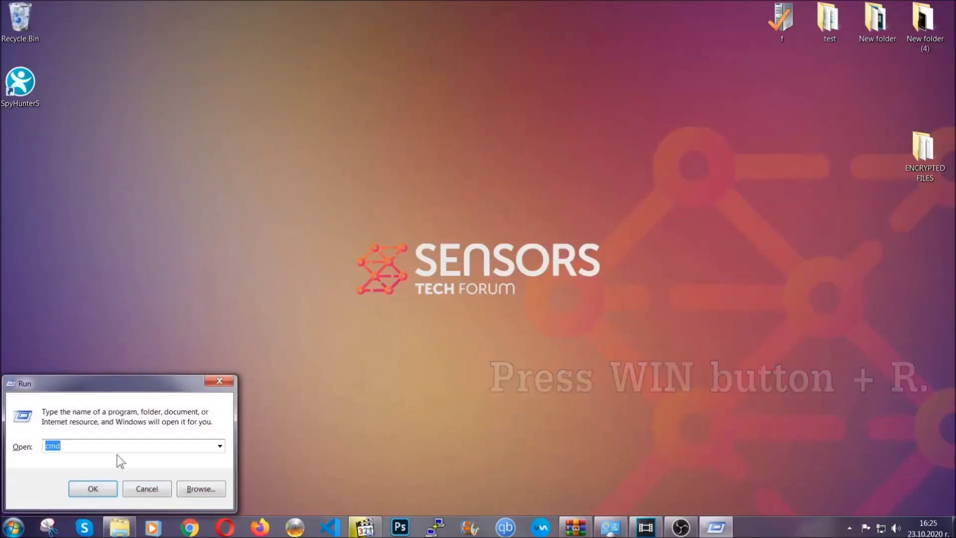
{"action": "left_click", "coordinate": [100, 450]}
{"action": "left_click_drag", "start_coordinate": [90, 452], "coordinate": [12, 450]}
{"action": "type", "text": "REGEDIT"}
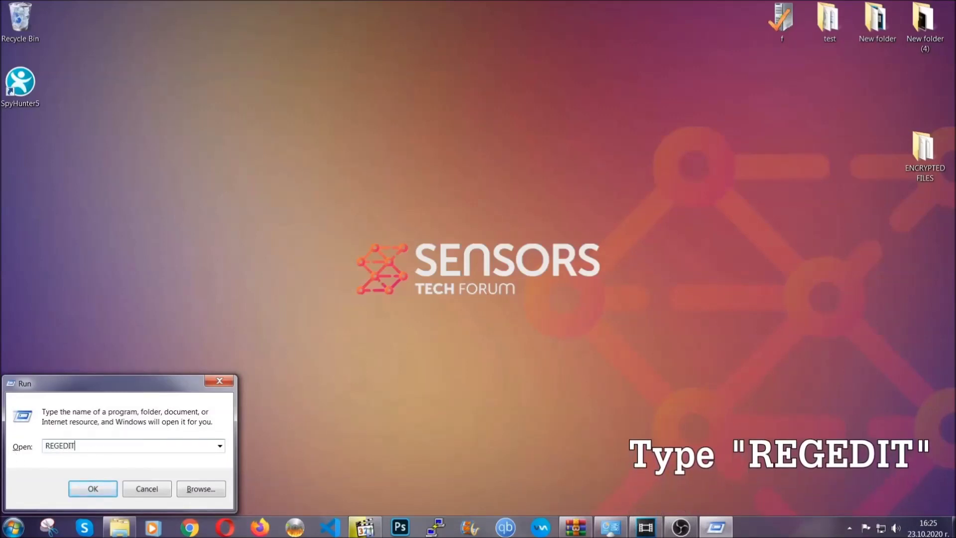
{"action": "left_click", "coordinate": [81, 487]}
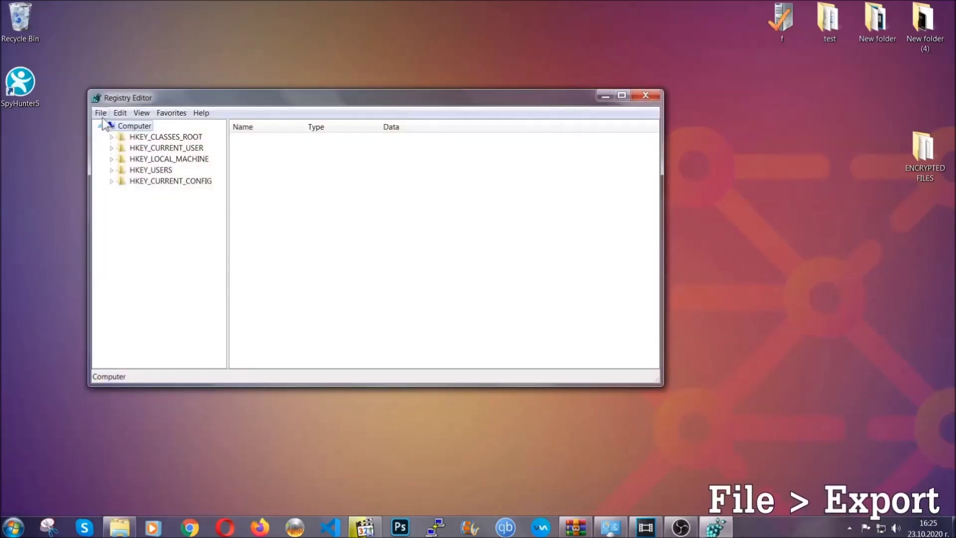
Export the entire registry to the desktop as BACKUP.
{"action": "left_click", "coordinate": [101, 114]}
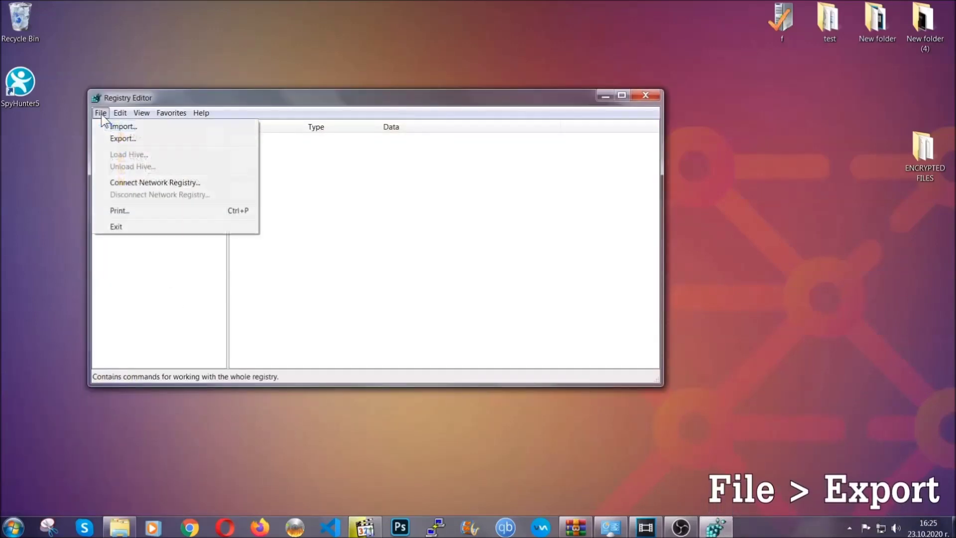
{"action": "left_click", "coordinate": [124, 138]}
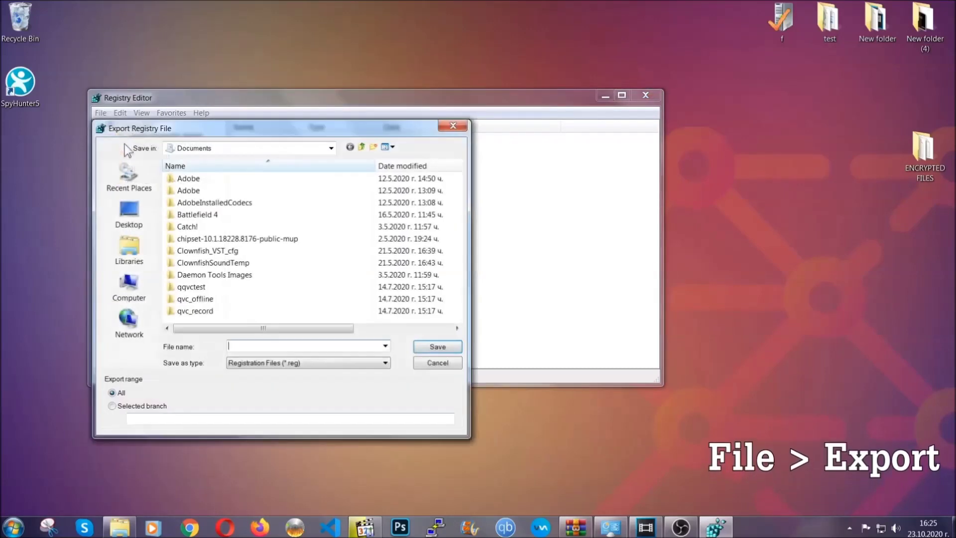
{"action": "left_click", "coordinate": [129, 213]}
{"action": "type", "text": "BACKUP"}
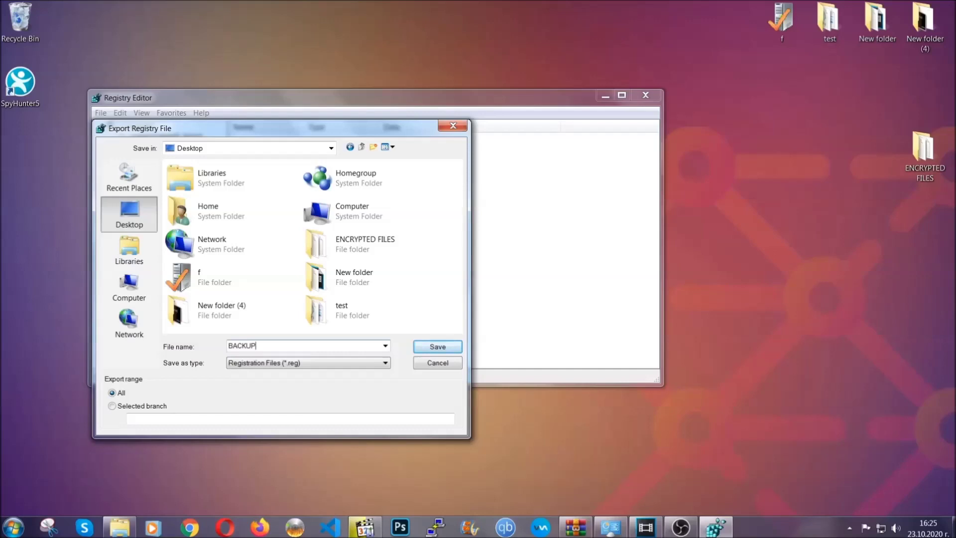
{"action": "left_click", "coordinate": [432, 348]}
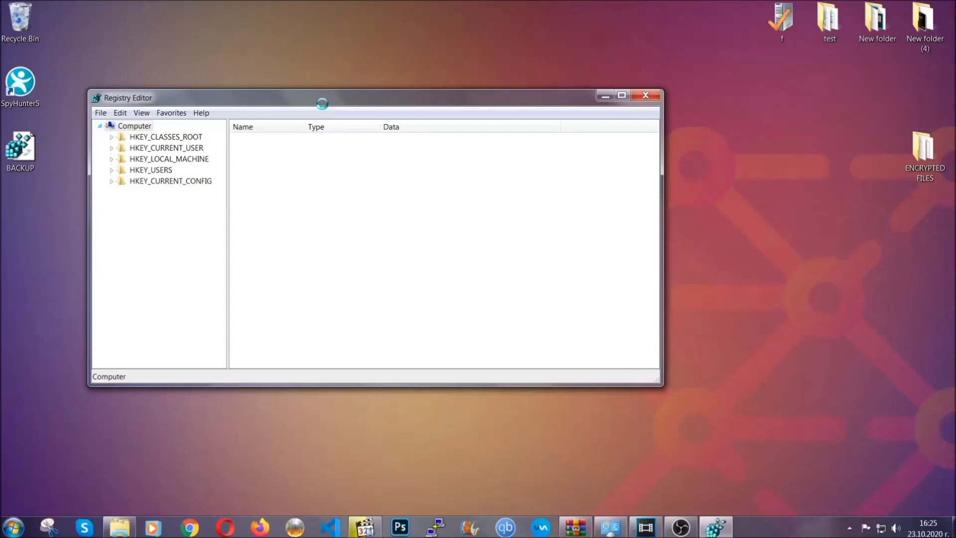
{"action": "left_click_drag", "start_coordinate": [323, 105], "coordinate": [417, 135]}
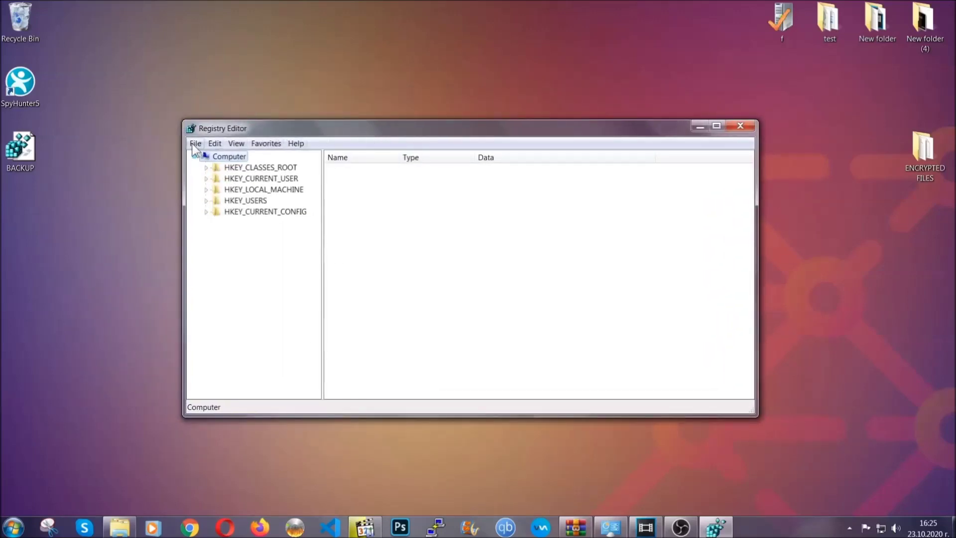
{"action": "left_click", "coordinate": [195, 145]}
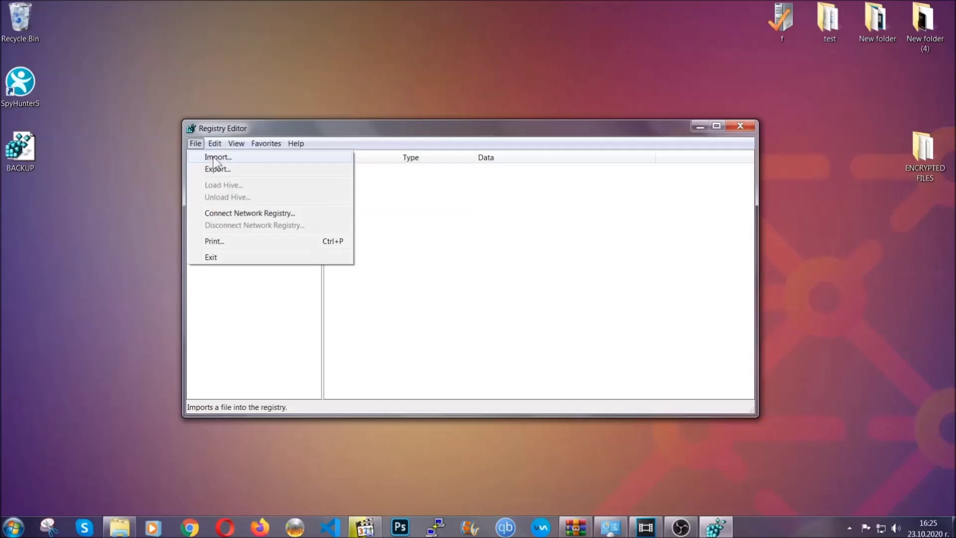
{"action": "left_click", "coordinate": [197, 144]}
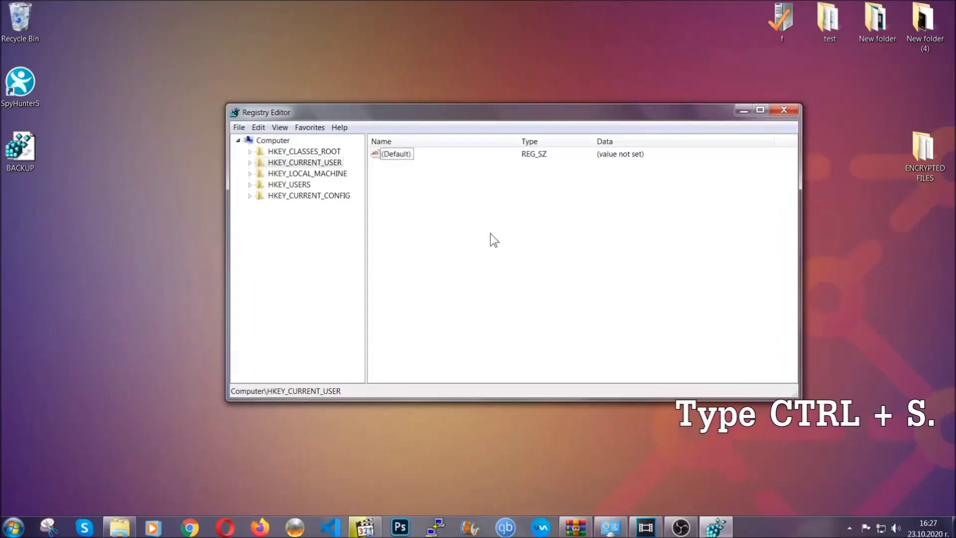
Search the registry for 'RunOnce' to reach the current user's startup keys.
{"action": "key", "text": "ctrl+f"}
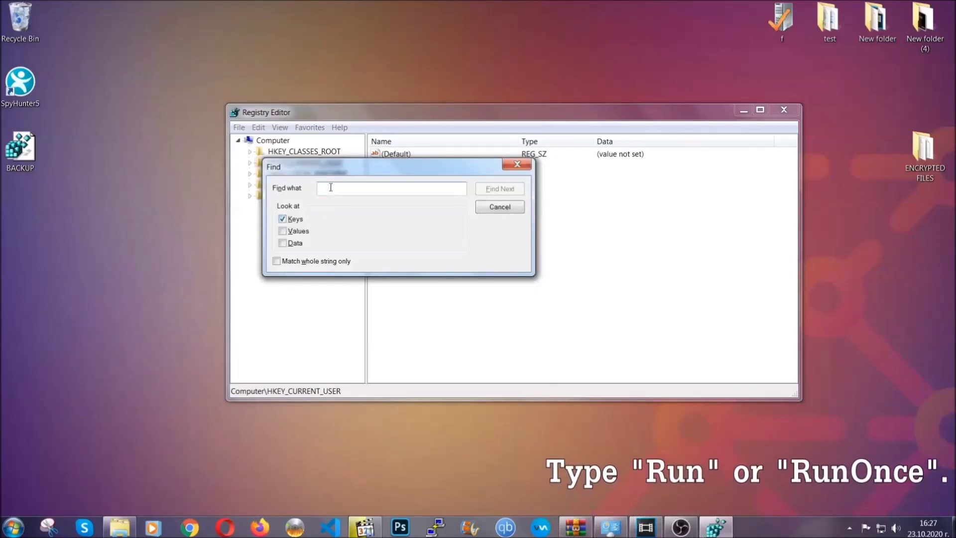
{"action": "type", "text": "RunO"}
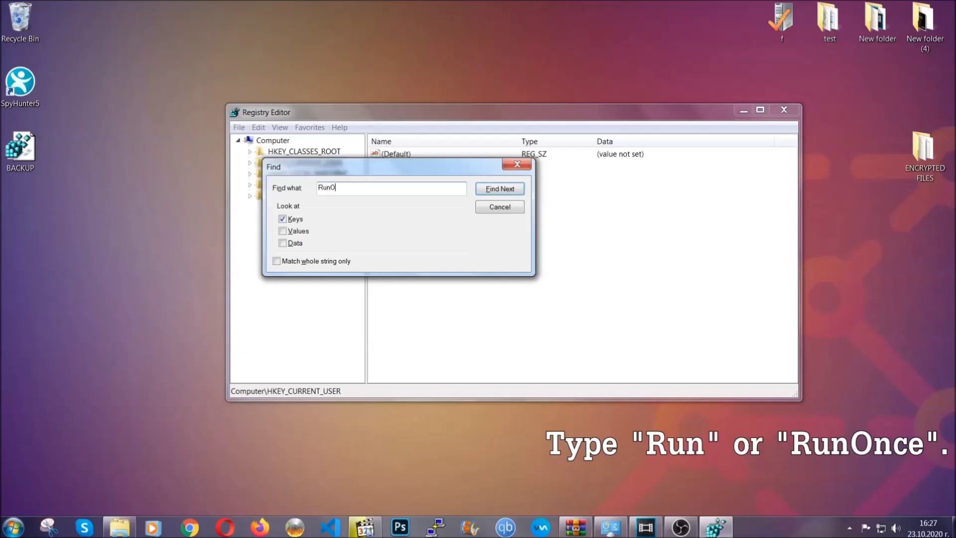
{"action": "type", "text": "nce"}
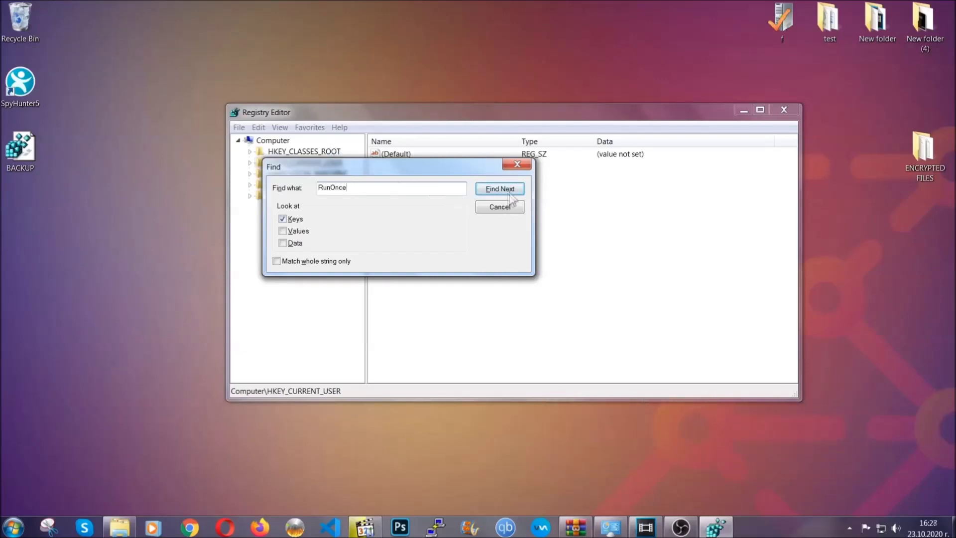
{"action": "left_click", "coordinate": [511, 192]}
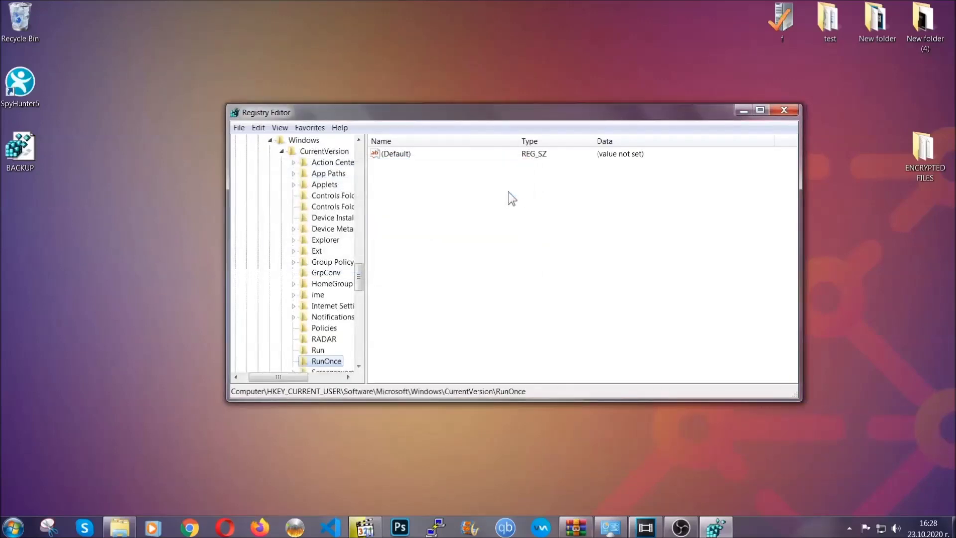
{"action": "left_click_drag", "start_coordinate": [359, 273], "coordinate": [360, 289]}
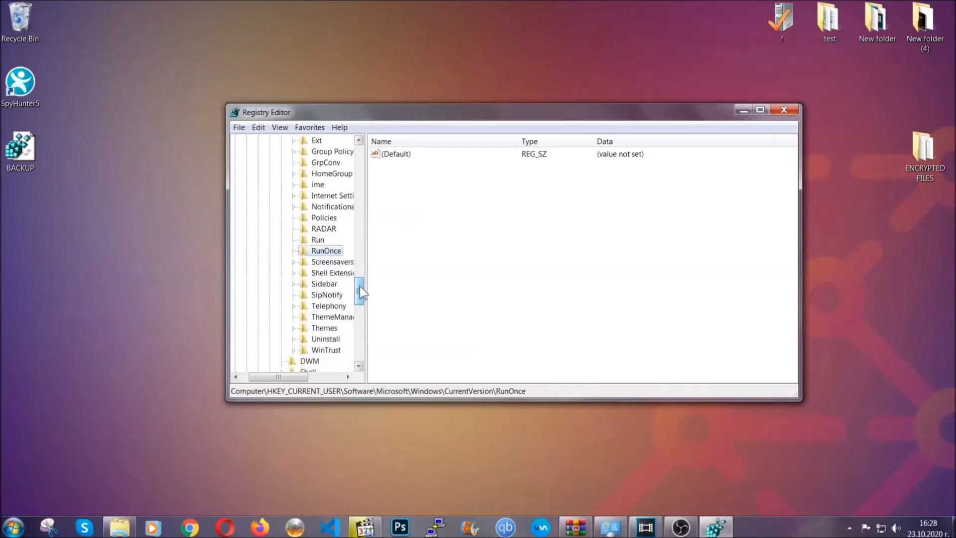
Delete the THE VIRUS value from the Run key, confirming with Yes.
{"action": "left_click", "coordinate": [319, 240]}
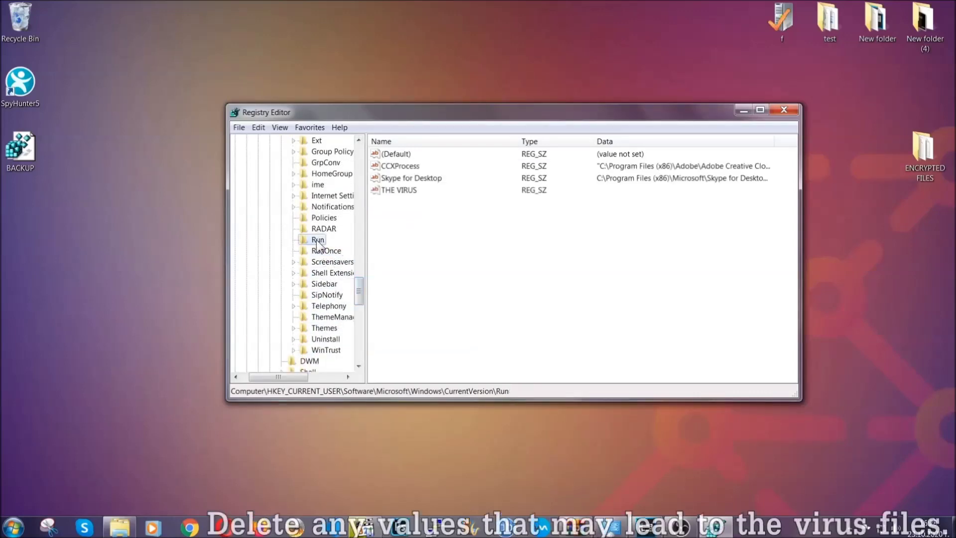
{"action": "right_click", "coordinate": [394, 192]}
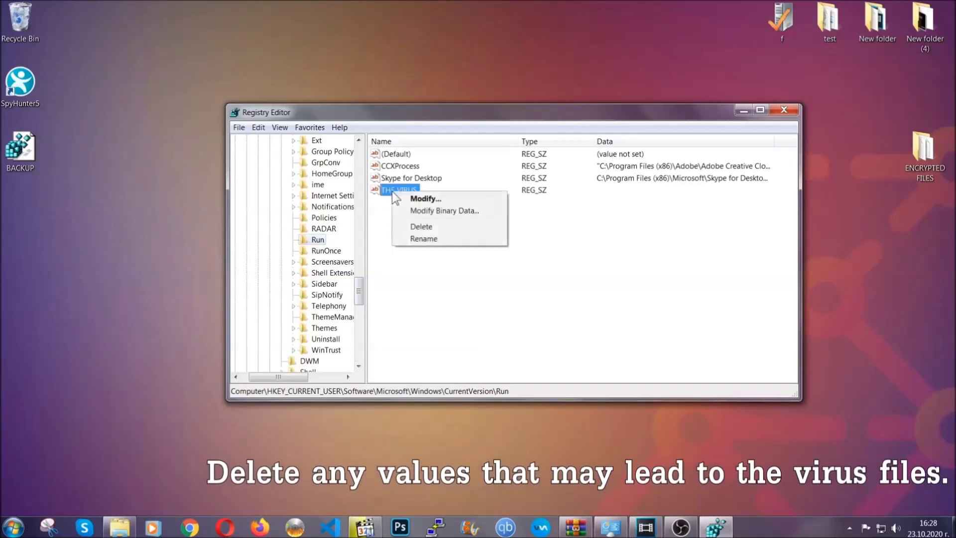
{"action": "left_click", "coordinate": [414, 227]}
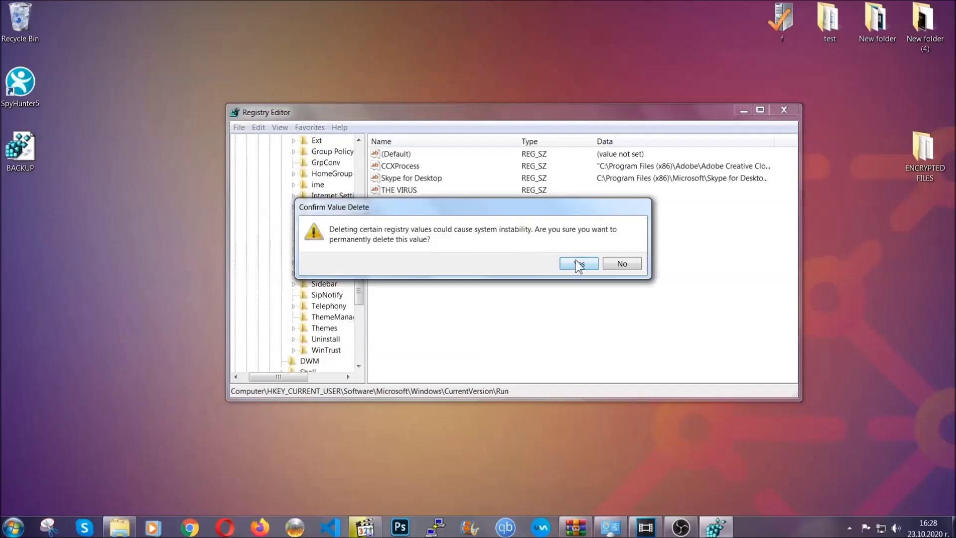
{"action": "left_click", "coordinate": [578, 264]}
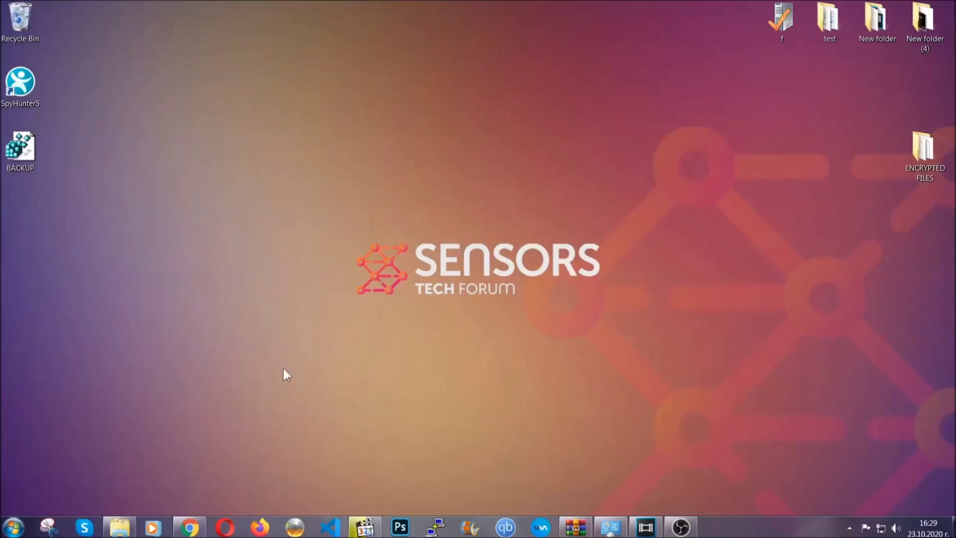
Return to the recovery article in Chrome and expand 'Method 2 - Restore Data via Windows Backup'.
{"action": "left_click", "coordinate": [189, 527]}
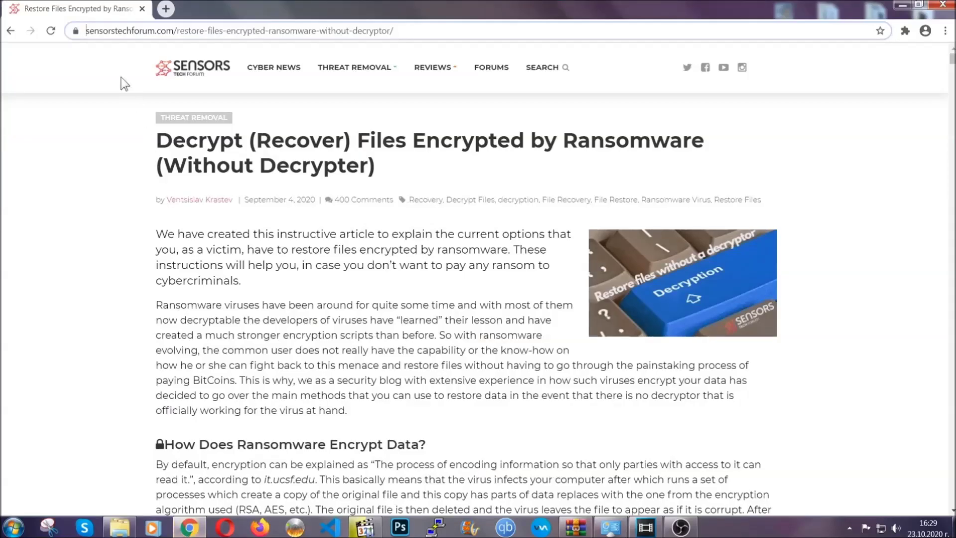
{"action": "left_click_drag", "start_coordinate": [88, 31], "coordinate": [431, 35]}
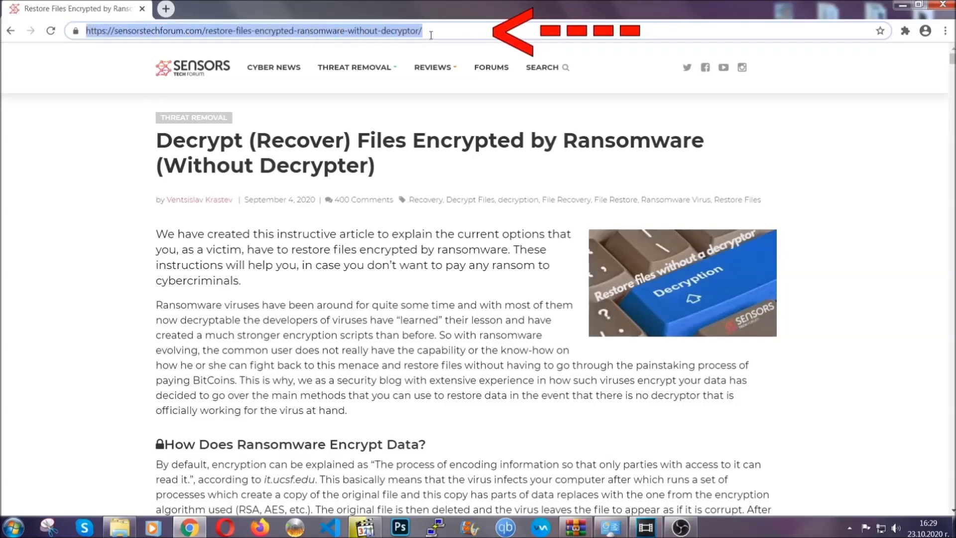
{"action": "mouse_move", "coordinate": [433, 67]}
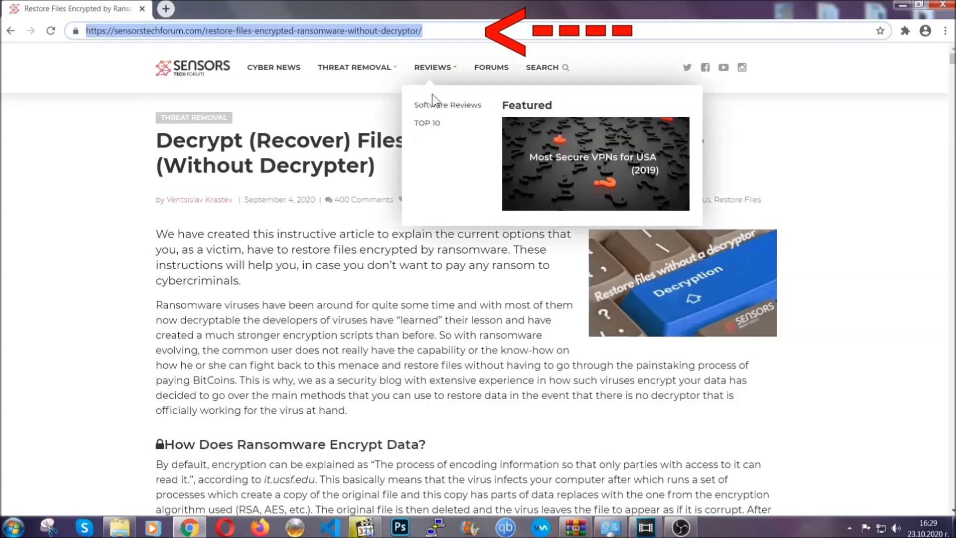
{"action": "scroll", "coordinate": [491, 271], "scroll_direction": "down", "scroll_amount": 5}
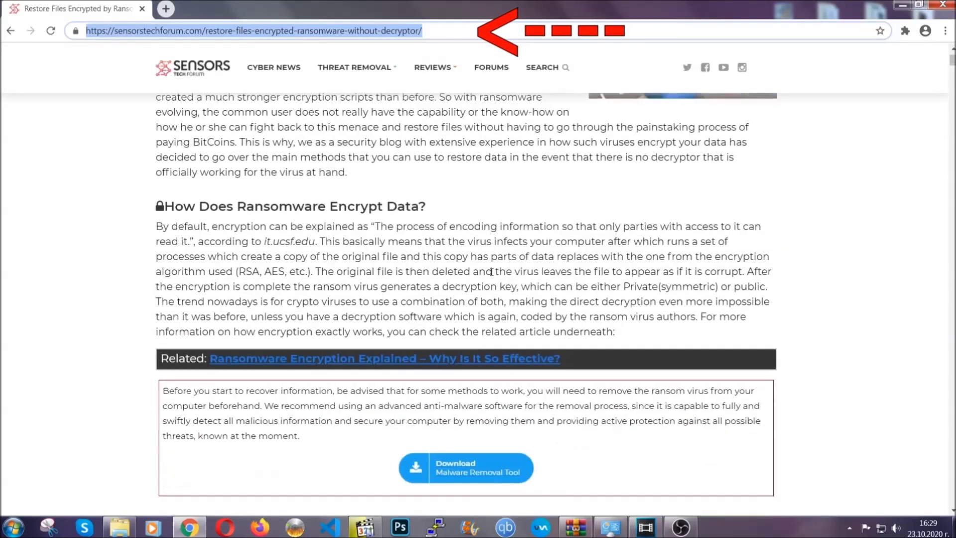
{"action": "scroll", "coordinate": [491, 271], "scroll_direction": "down", "scroll_amount": 1}
{"action": "scroll", "coordinate": [491, 271], "scroll_direction": "down", "scroll_amount": 2}
{"action": "scroll", "coordinate": [491, 271], "scroll_direction": "down", "scroll_amount": 3}
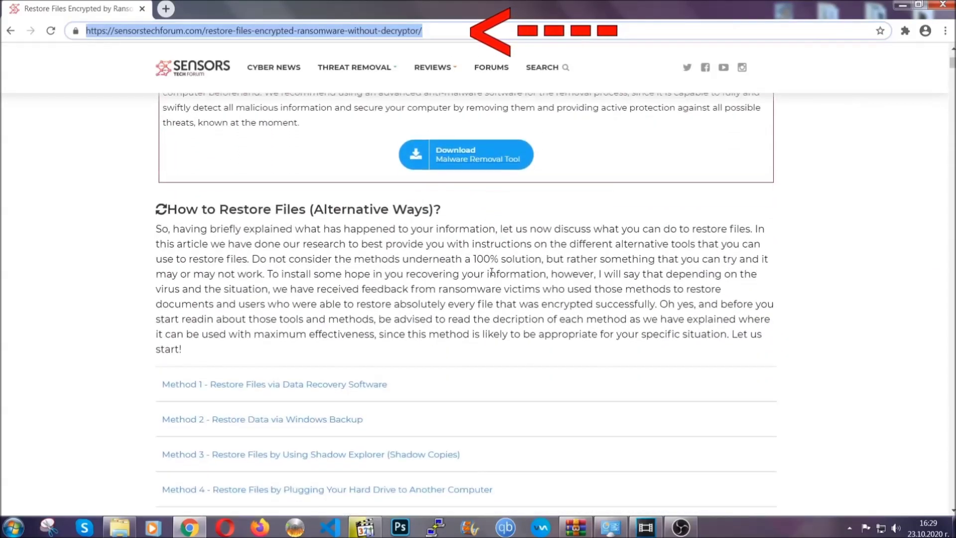
{"action": "scroll", "coordinate": [491, 271], "scroll_direction": "down", "scroll_amount": 3}
{"action": "scroll", "coordinate": [493, 275], "scroll_direction": "down", "scroll_amount": 1}
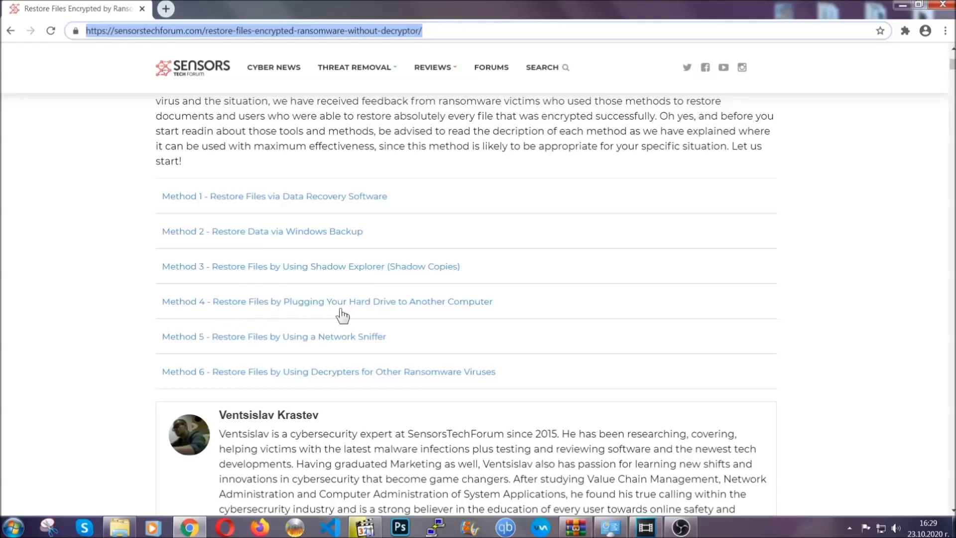
{"action": "left_click", "coordinate": [298, 231]}
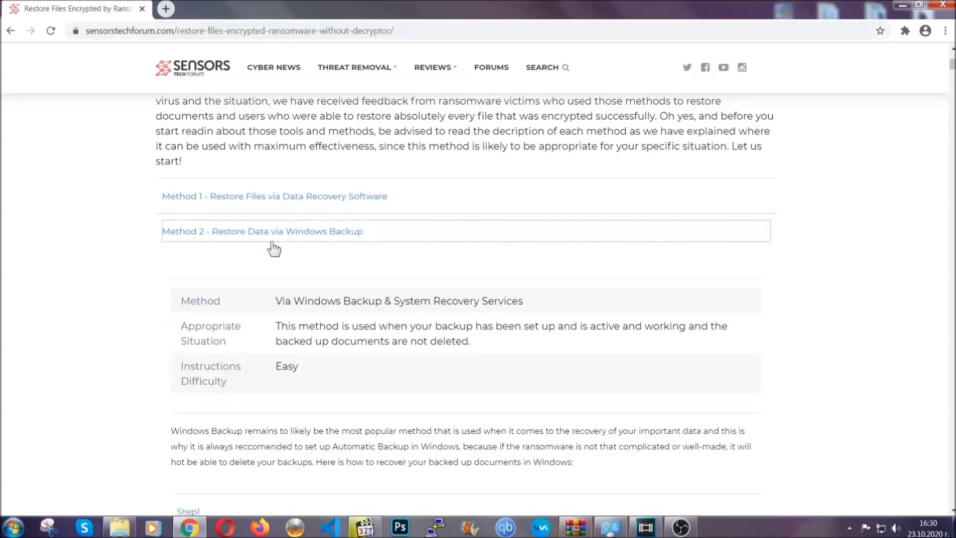
Expand Step1, Step2 and Step3 of the Windows Backup recovery method.
{"action": "left_click_drag", "start_coordinate": [277, 299], "coordinate": [336, 371]}
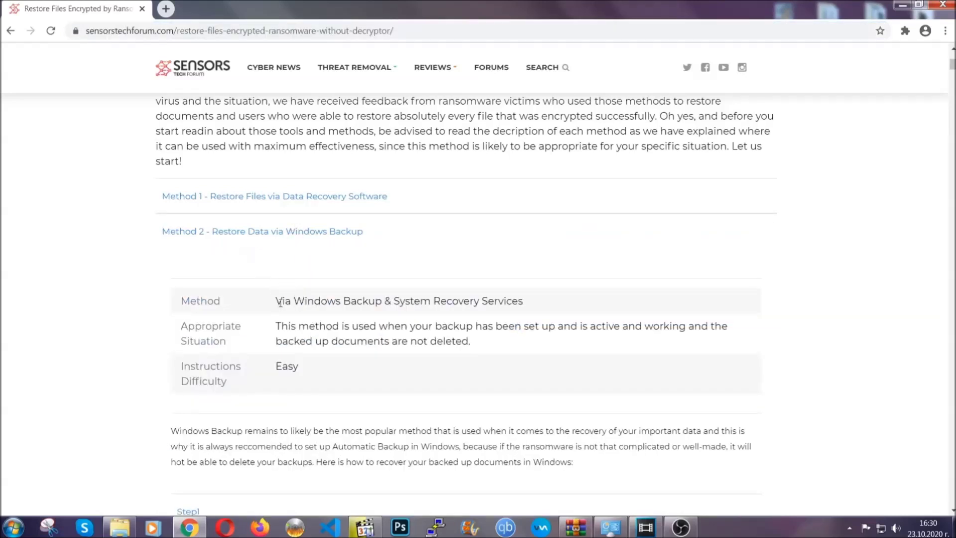
{"action": "left_click", "coordinate": [338, 375]}
{"action": "scroll", "coordinate": [342, 372], "scroll_direction": "down", "scroll_amount": 4}
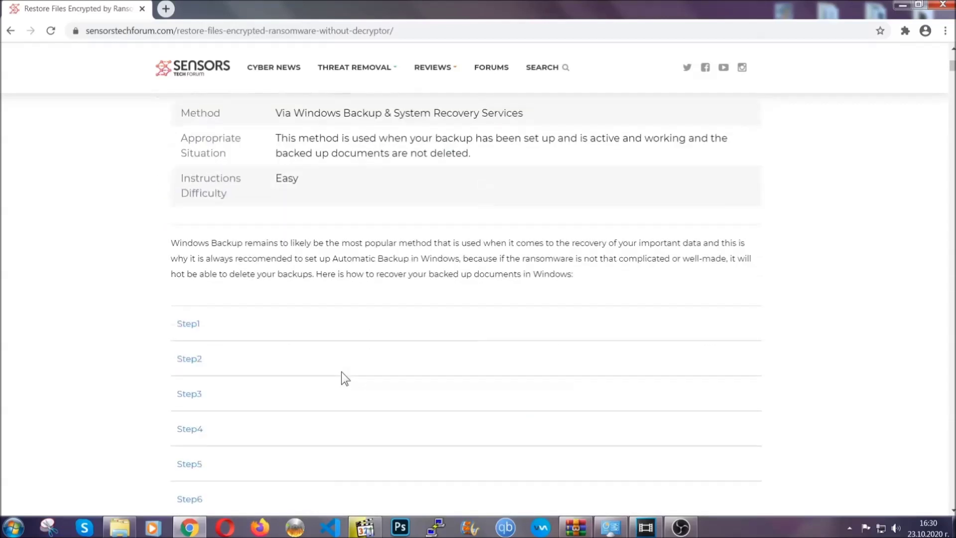
{"action": "scroll", "coordinate": [342, 371], "scroll_direction": "down", "scroll_amount": 1}
{"action": "left_click", "coordinate": [198, 262]}
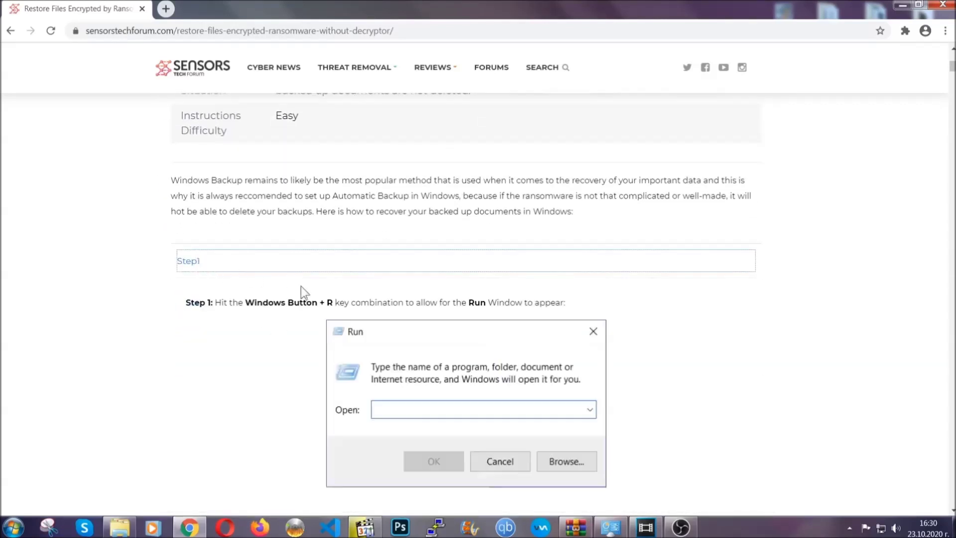
{"action": "scroll", "coordinate": [448, 310], "scroll_direction": "down", "scroll_amount": 3}
{"action": "scroll", "coordinate": [448, 310], "scroll_direction": "down", "scroll_amount": 1}
{"action": "left_click", "coordinate": [223, 309]}
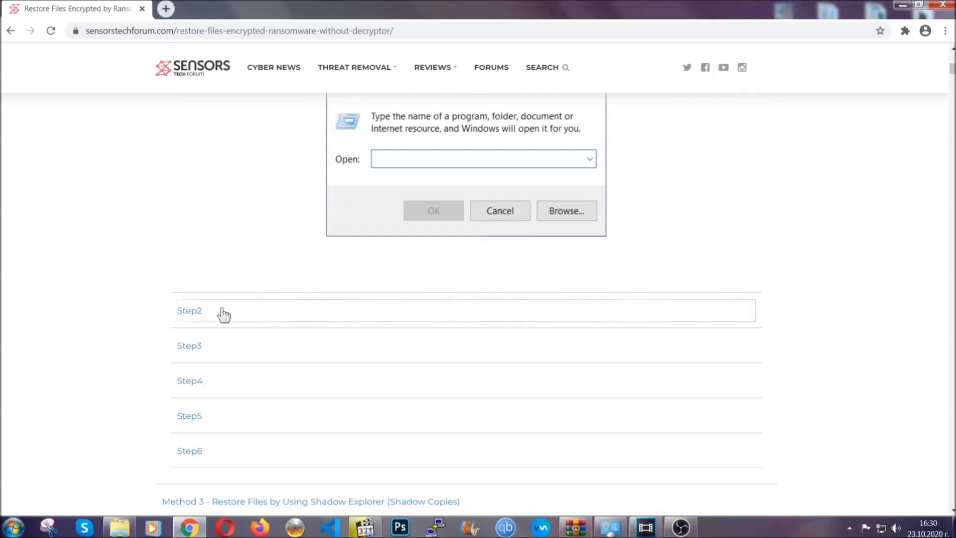
{"action": "scroll", "coordinate": [398, 315], "scroll_direction": "down", "scroll_amount": 3}
{"action": "scroll", "coordinate": [429, 319], "scroll_direction": "down", "scroll_amount": 1}
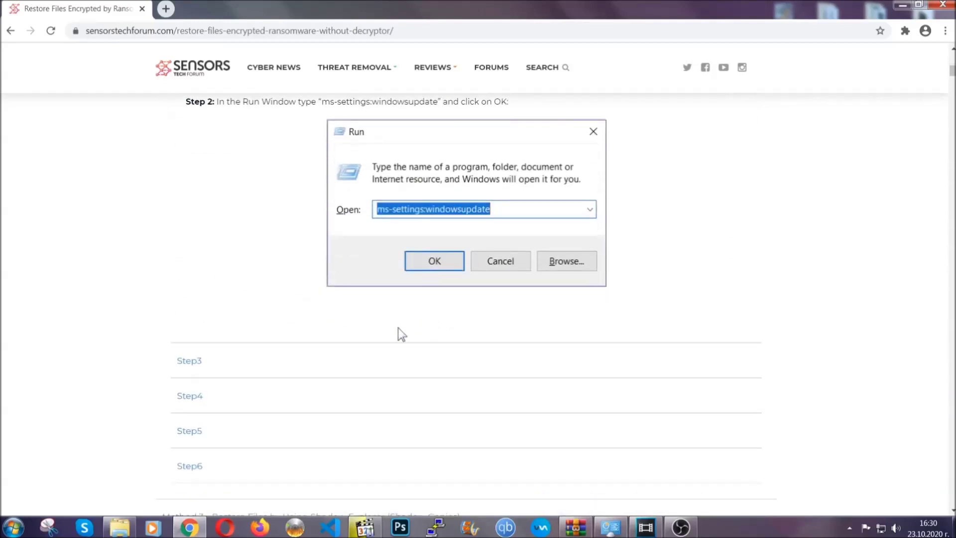
{"action": "left_click", "coordinate": [281, 360]}
Read through the expanded steps, scroll back up, and minimize Chrome to the desktop.
{"action": "scroll", "coordinate": [423, 342], "scroll_direction": "down", "scroll_amount": 1}
{"action": "scroll", "coordinate": [423, 338], "scroll_direction": "down", "scroll_amount": 2}
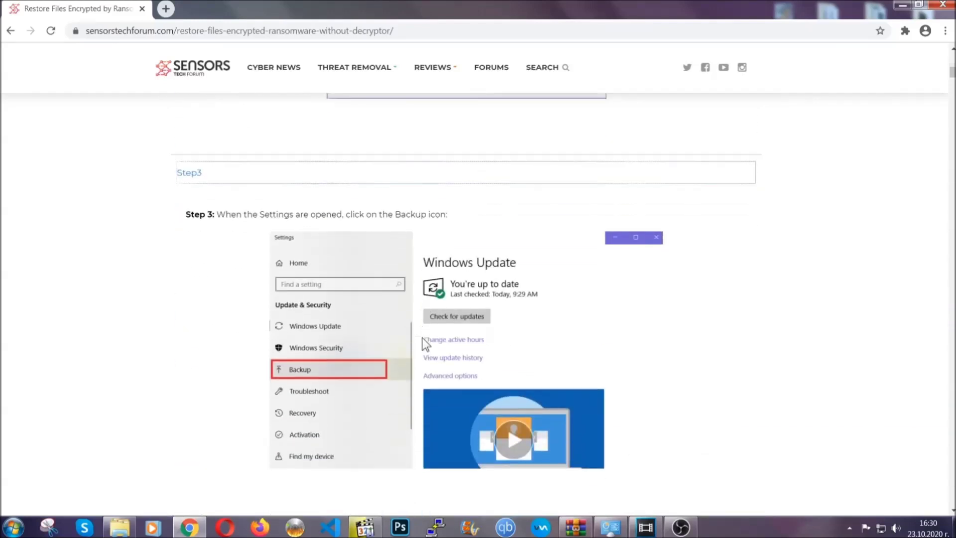
{"action": "scroll", "coordinate": [423, 338], "scroll_direction": "down", "scroll_amount": 3}
{"action": "scroll", "coordinate": [420, 339], "scroll_direction": "down", "scroll_amount": 2}
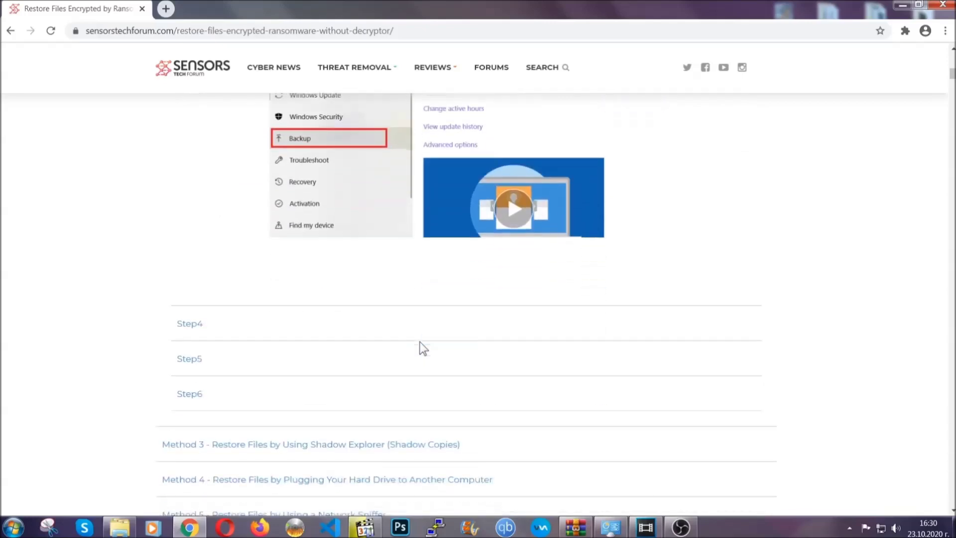
{"action": "scroll", "coordinate": [420, 342], "scroll_direction": "down", "scroll_amount": 1}
{"action": "scroll", "coordinate": [420, 341], "scroll_direction": "down", "scroll_amount": 3}
{"action": "scroll", "coordinate": [420, 341], "scroll_direction": "down", "scroll_amount": 2}
{"action": "scroll", "coordinate": [420, 341], "scroll_direction": "down", "scroll_amount": 1}
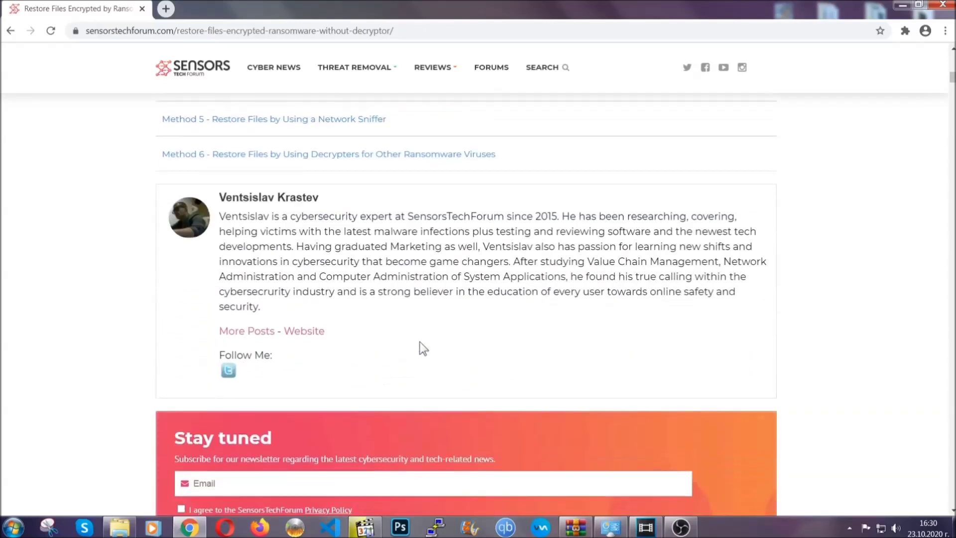
{"action": "scroll", "coordinate": [420, 341], "scroll_direction": "up", "scroll_amount": 5}
{"action": "scroll", "coordinate": [420, 341], "scroll_direction": "up", "scroll_amount": 10}
{"action": "scroll", "coordinate": [417, 351], "scroll_direction": "up", "scroll_amount": 8}
{"action": "scroll", "coordinate": [417, 356], "scroll_direction": "up", "scroll_amount": 10}
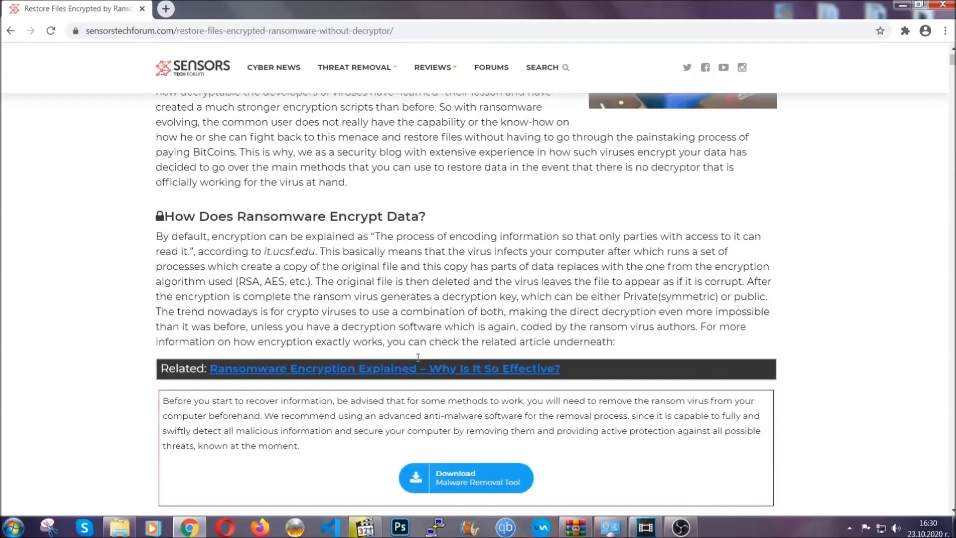
{"action": "scroll", "coordinate": [418, 356], "scroll_direction": "up", "scroll_amount": 5}
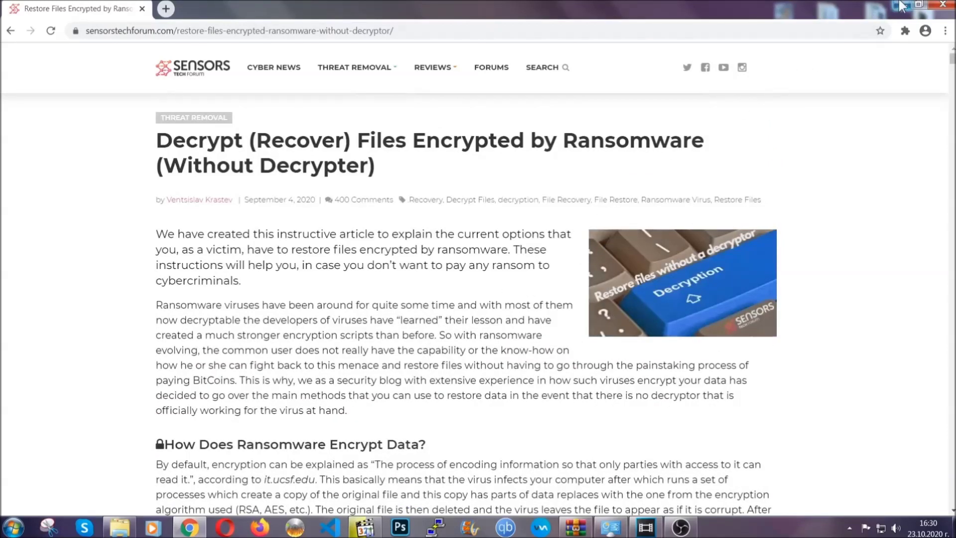
{"action": "left_click", "coordinate": [902, 6]}
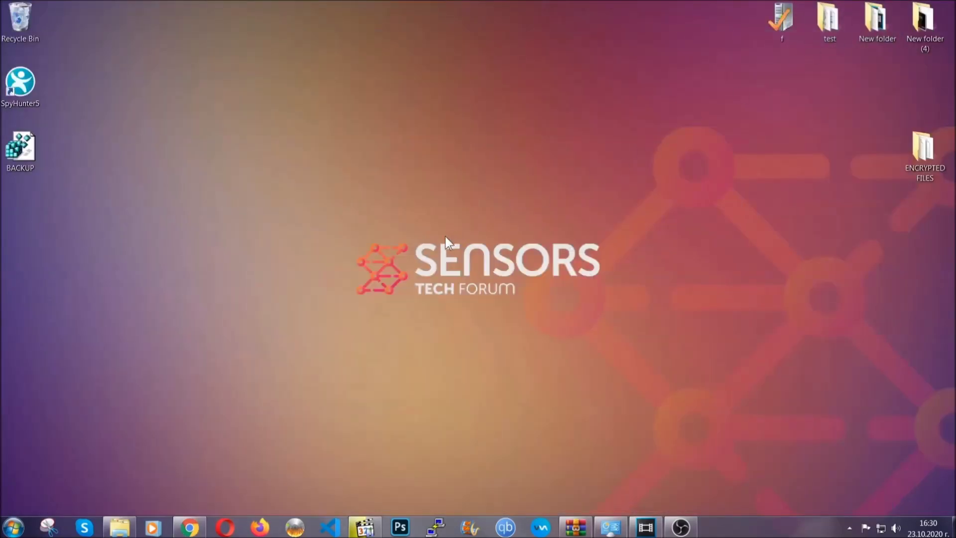